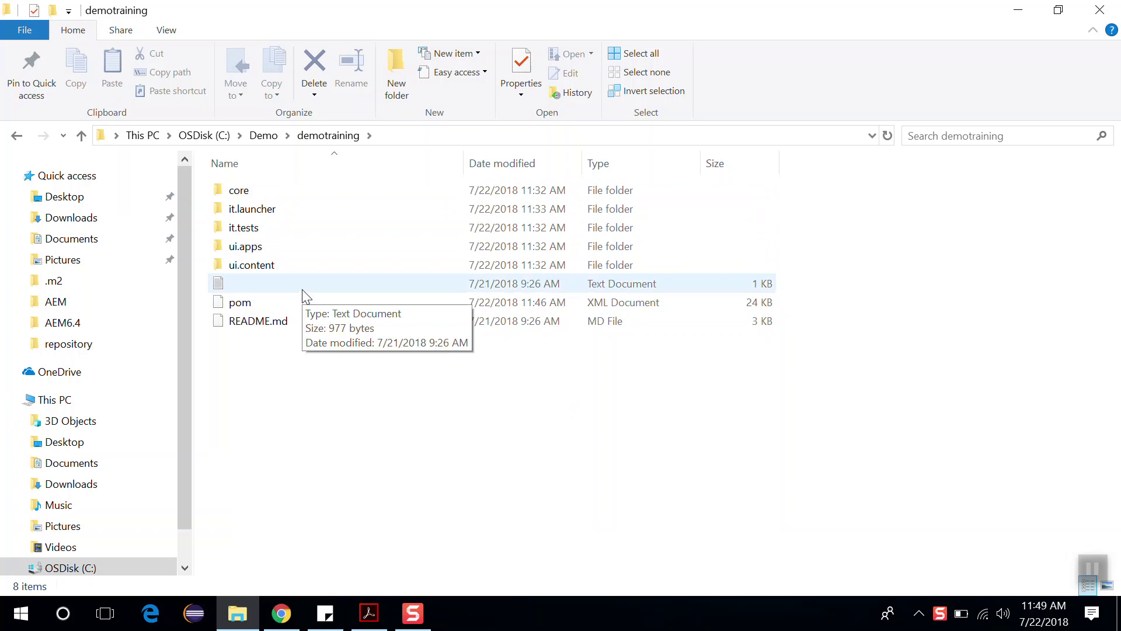
Step: Launch the cq5-author-p4504 jar from C:\AEM 6.4 to start the local author instance
{"action": "left_click", "coordinate": [82, 134]}
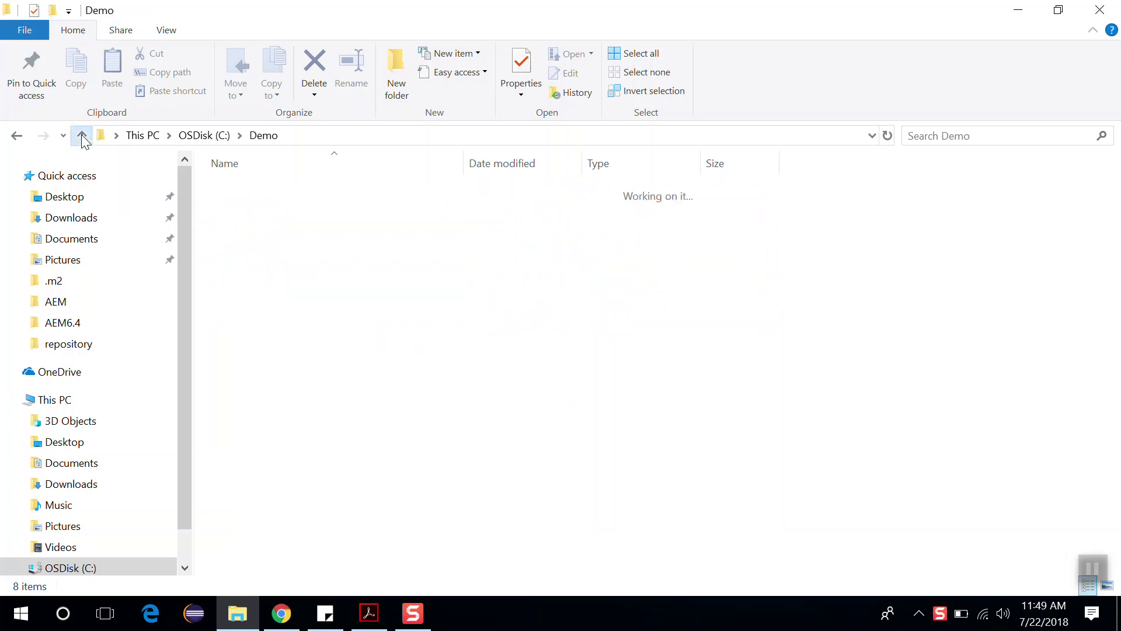
{"action": "left_click", "coordinate": [81, 135]}
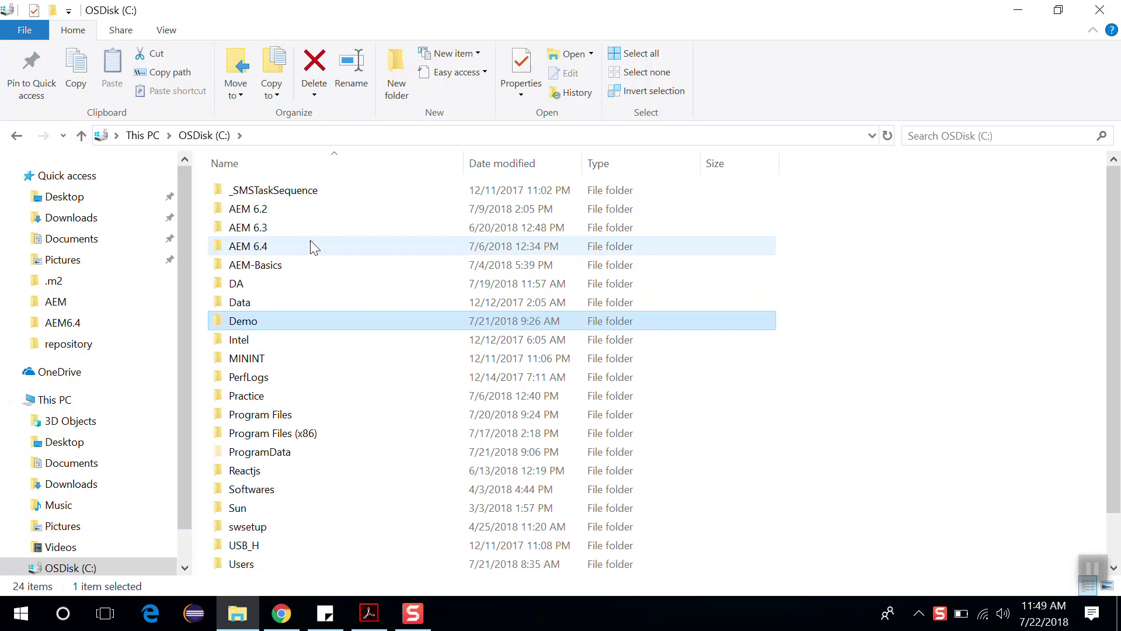
{"action": "double_click", "coordinate": [316, 246]}
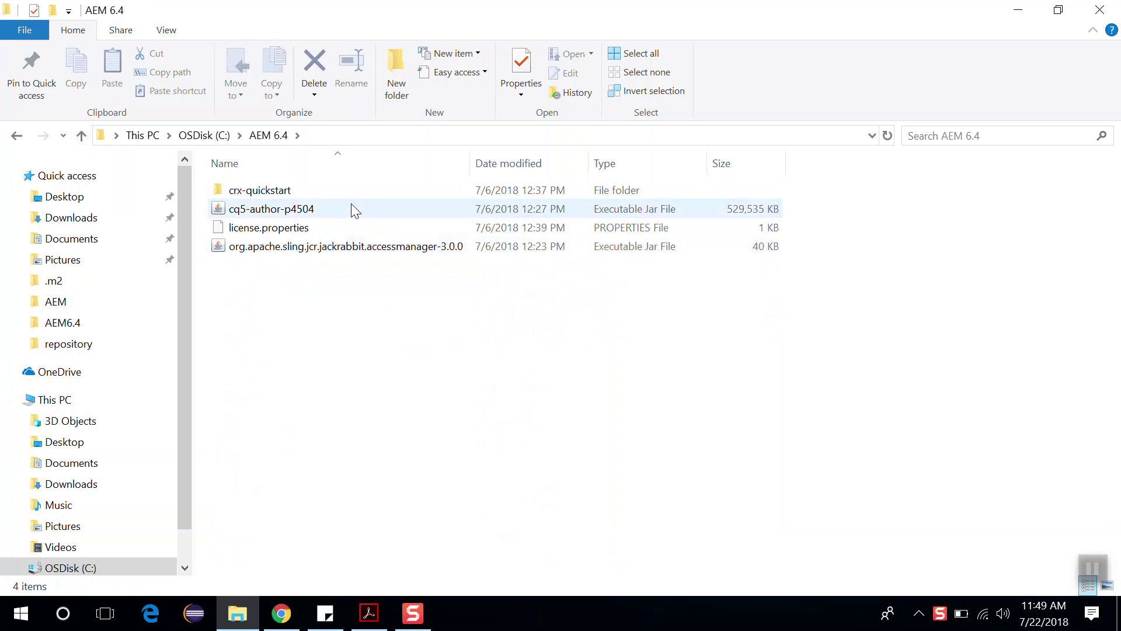
{"action": "left_click", "coordinate": [350, 208]}
{"action": "double_click", "coordinate": [350, 209]}
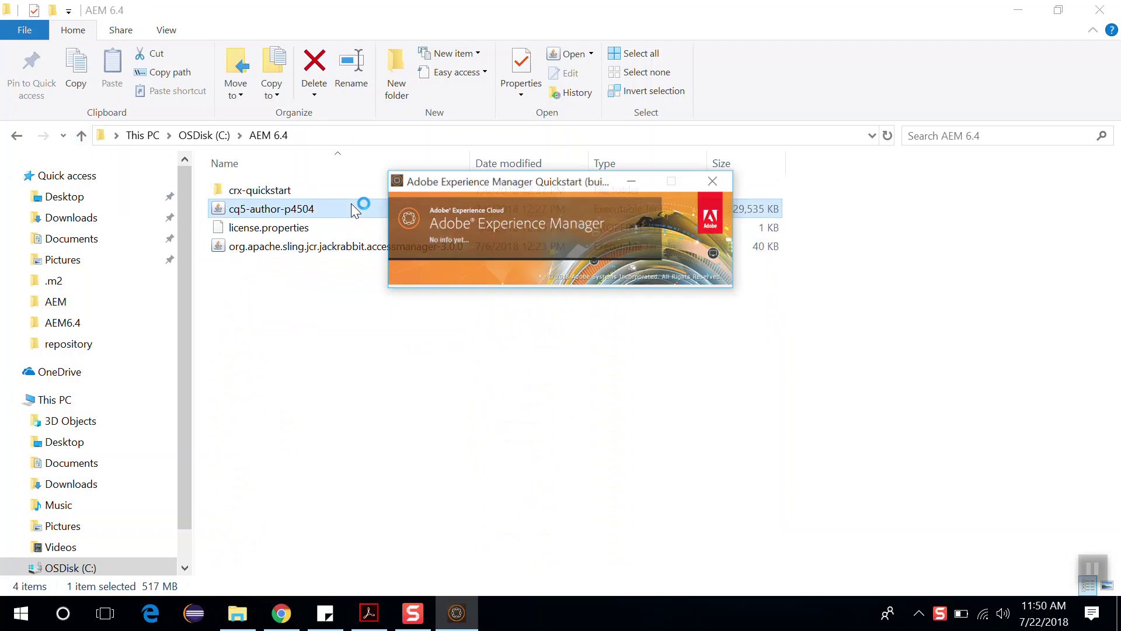
Step: Return to C:\Demo\demotraining and bring up the context menu on the pom file
{"action": "left_click", "coordinate": [81, 134]}
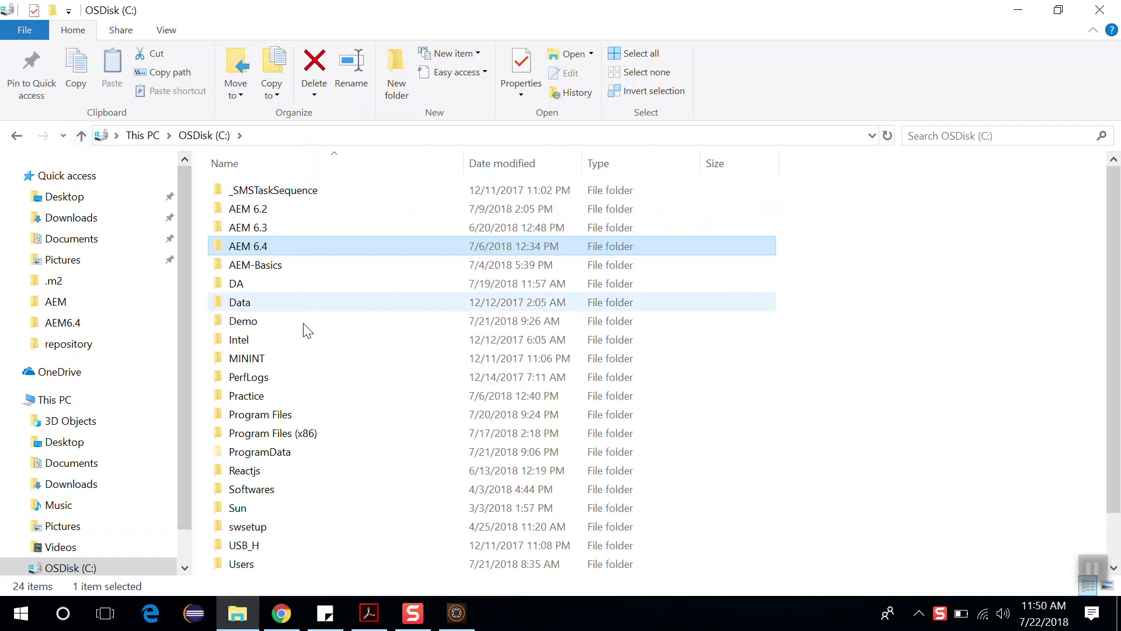
{"action": "double_click", "coordinate": [303, 322]}
{"action": "double_click", "coordinate": [378, 195]}
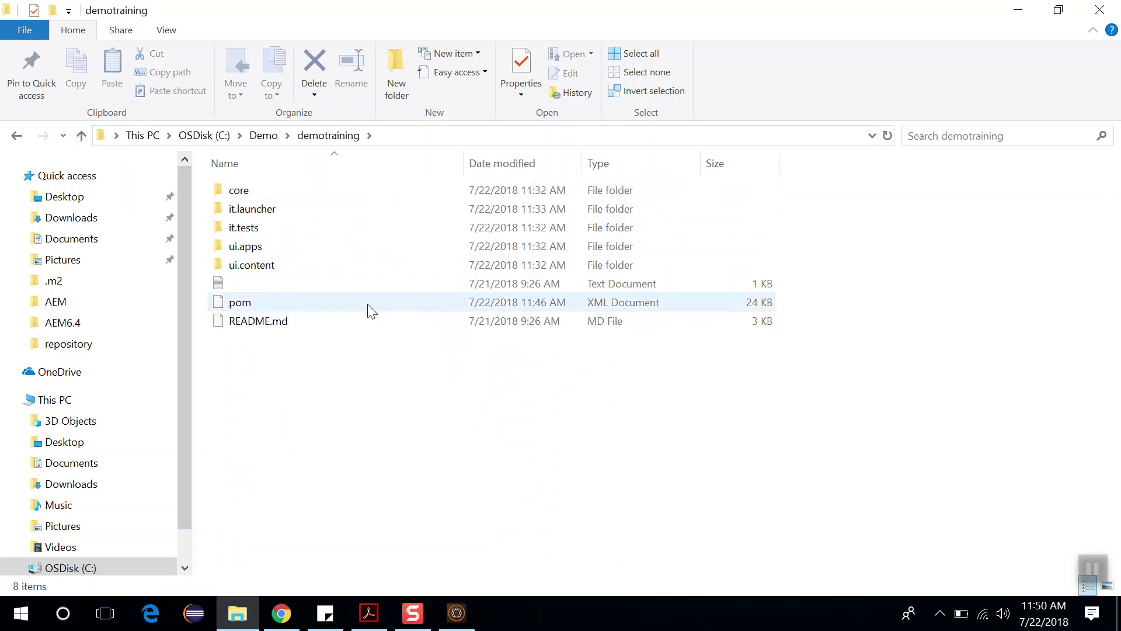
{"action": "left_click", "coordinate": [367, 307]}
{"action": "right_click", "coordinate": [368, 307]}
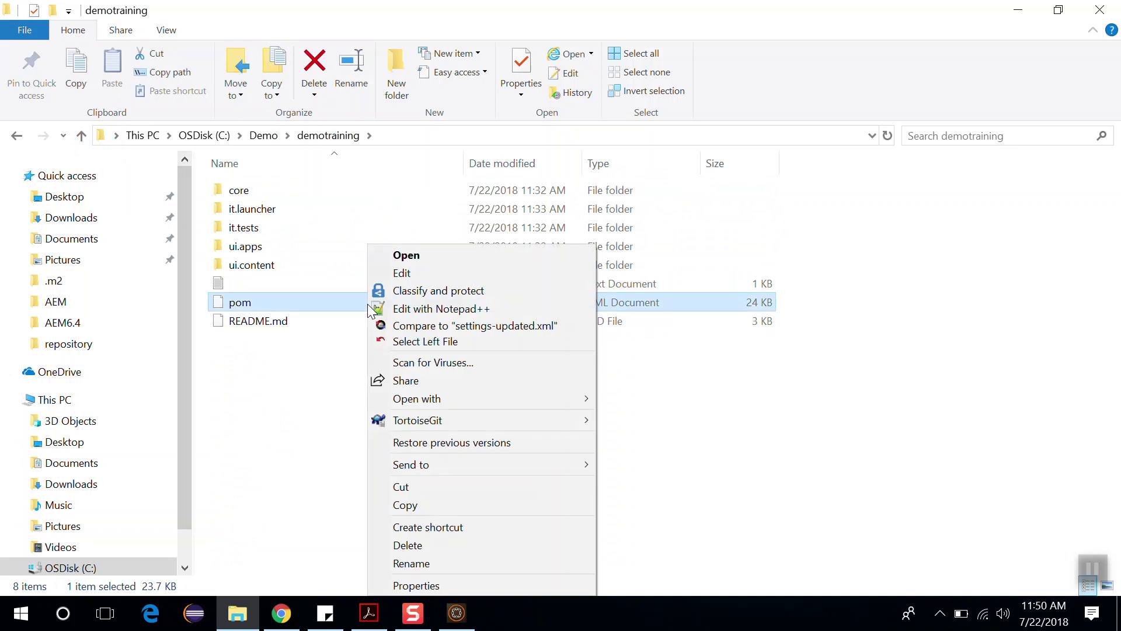
Step: Edit pom.xml in Notepad++, browse the modules and properties sections, and check the AEM startup port
{"action": "left_click", "coordinate": [410, 313]}
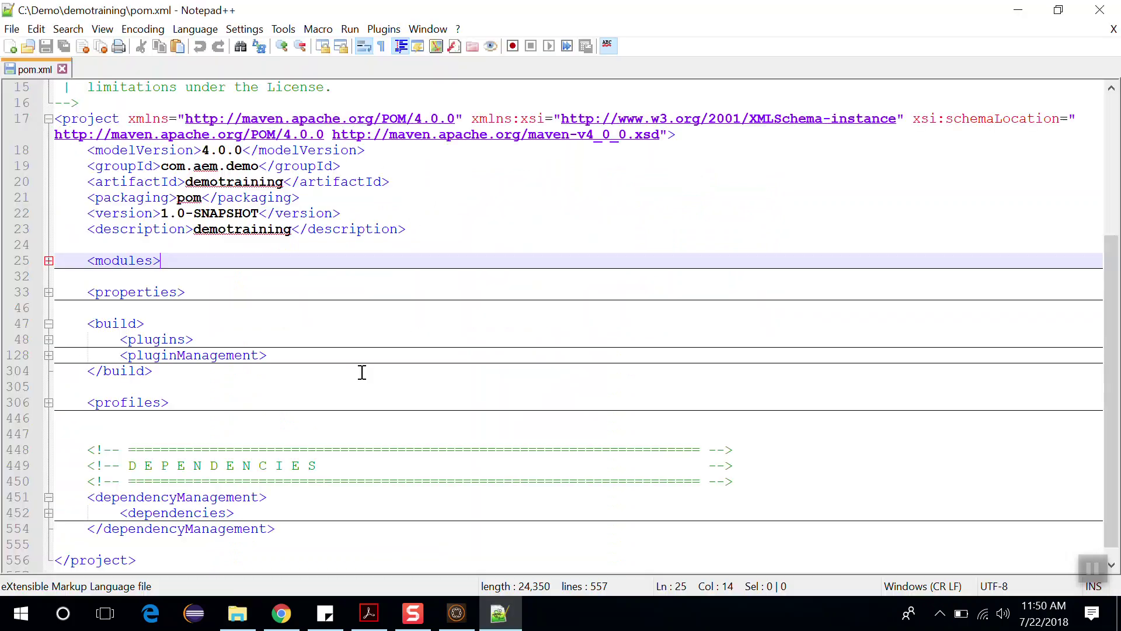
{"action": "left_click", "coordinate": [44, 261]}
{"action": "left_click", "coordinate": [48, 261]}
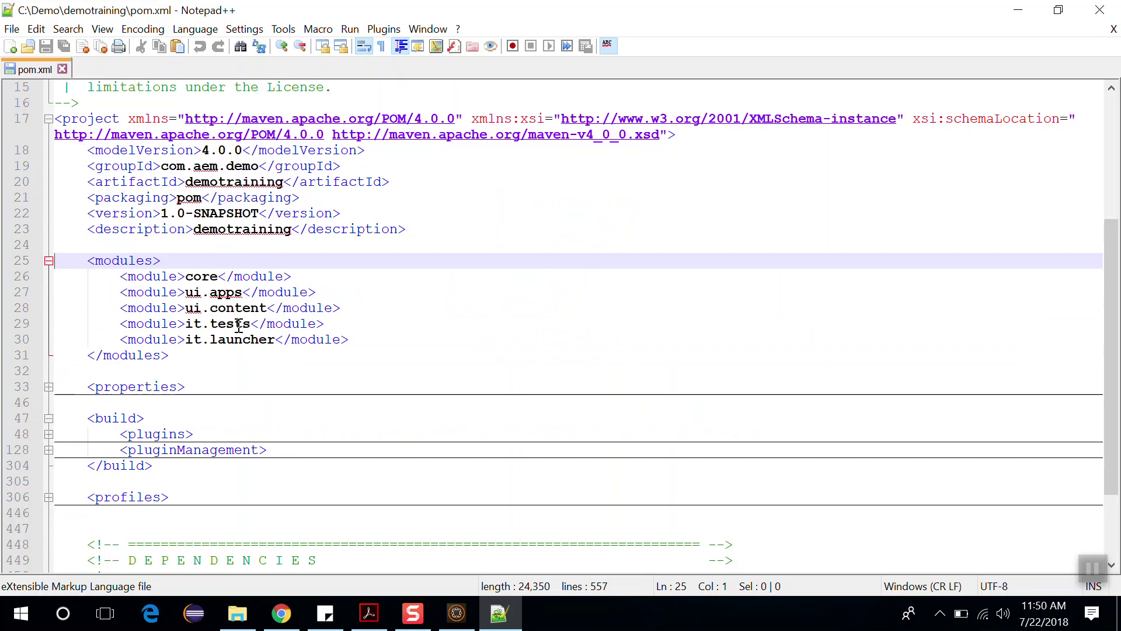
{"action": "left_click", "coordinate": [48, 261]}
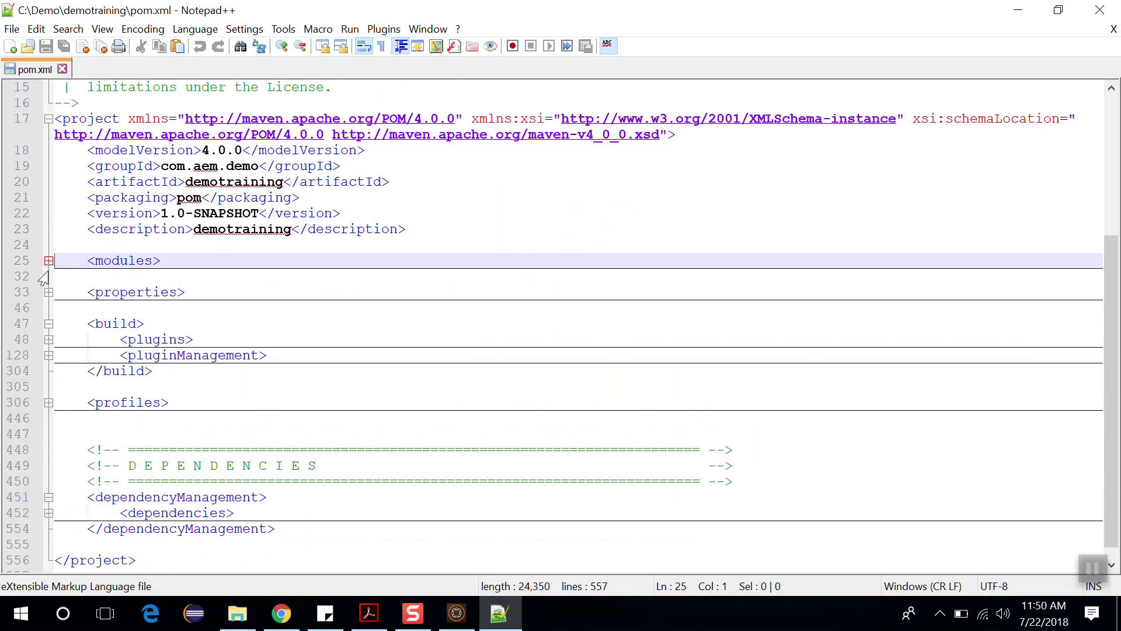
{"action": "left_click", "coordinate": [49, 291]}
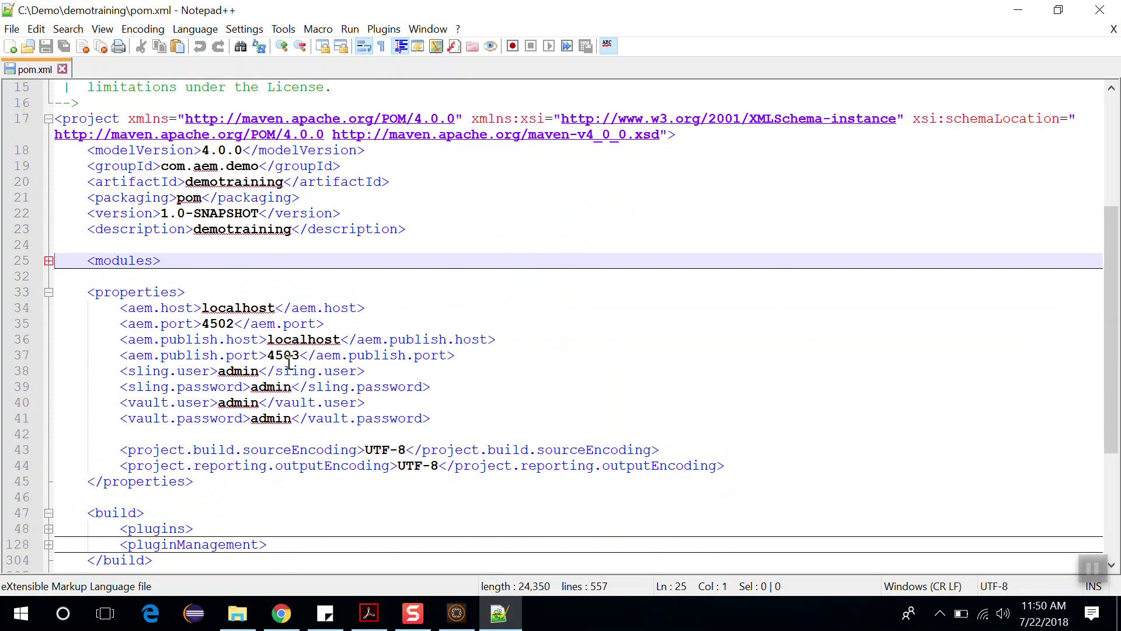
{"action": "left_click", "coordinate": [454, 610]}
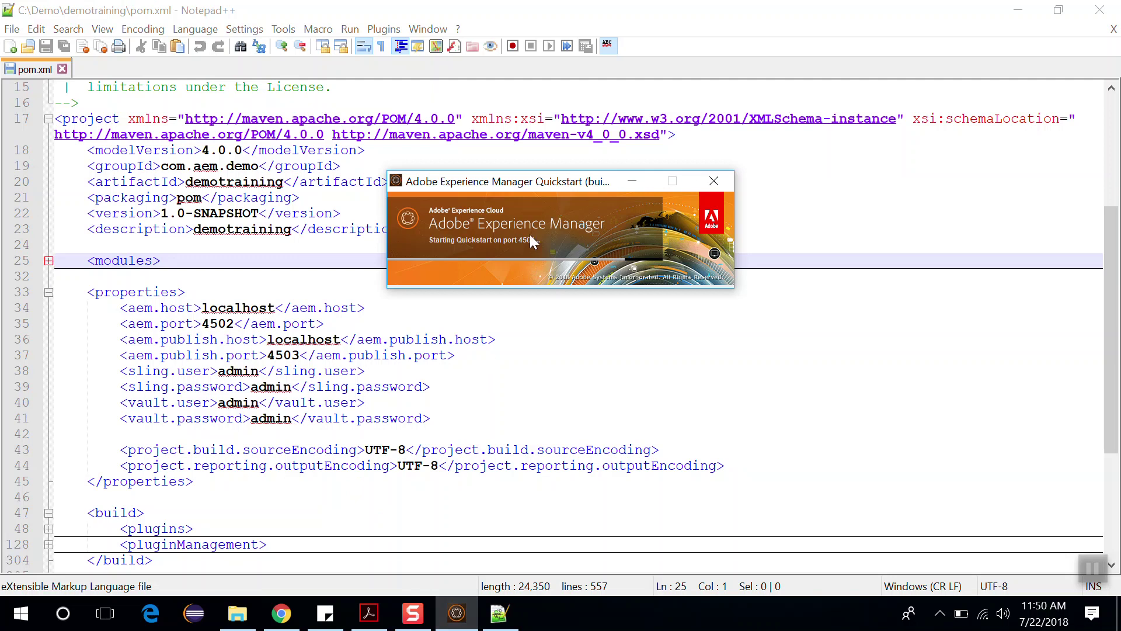
Step: Change the aem.port property from 4502 to 4504 and save pom.xml
{"action": "left_click", "coordinate": [236, 325]}
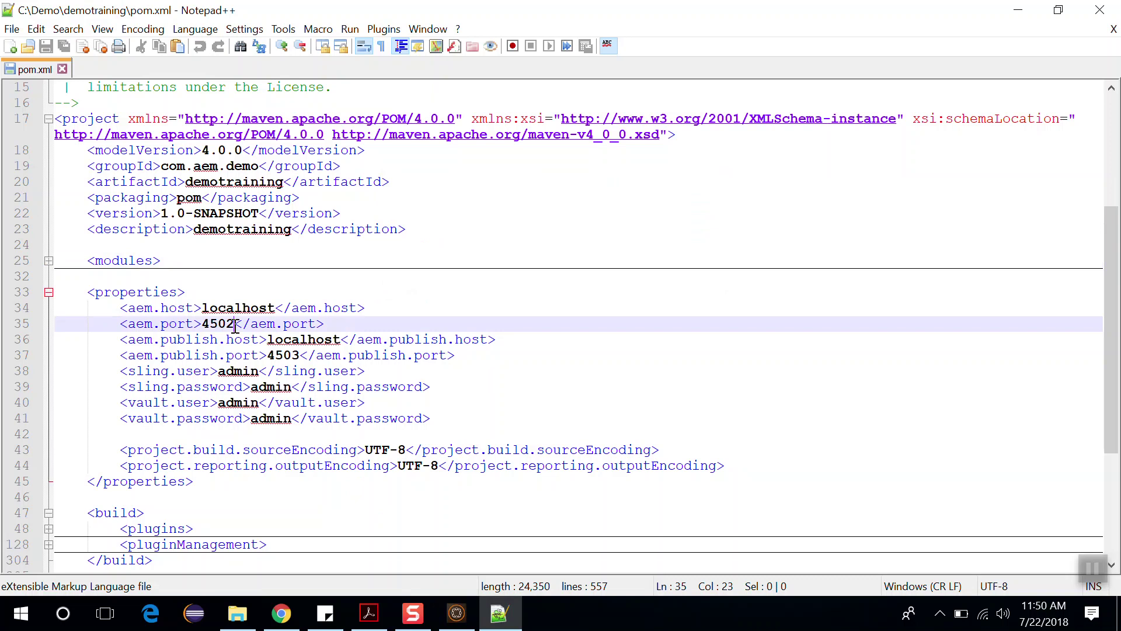
{"action": "key", "text": "BackSpace"}
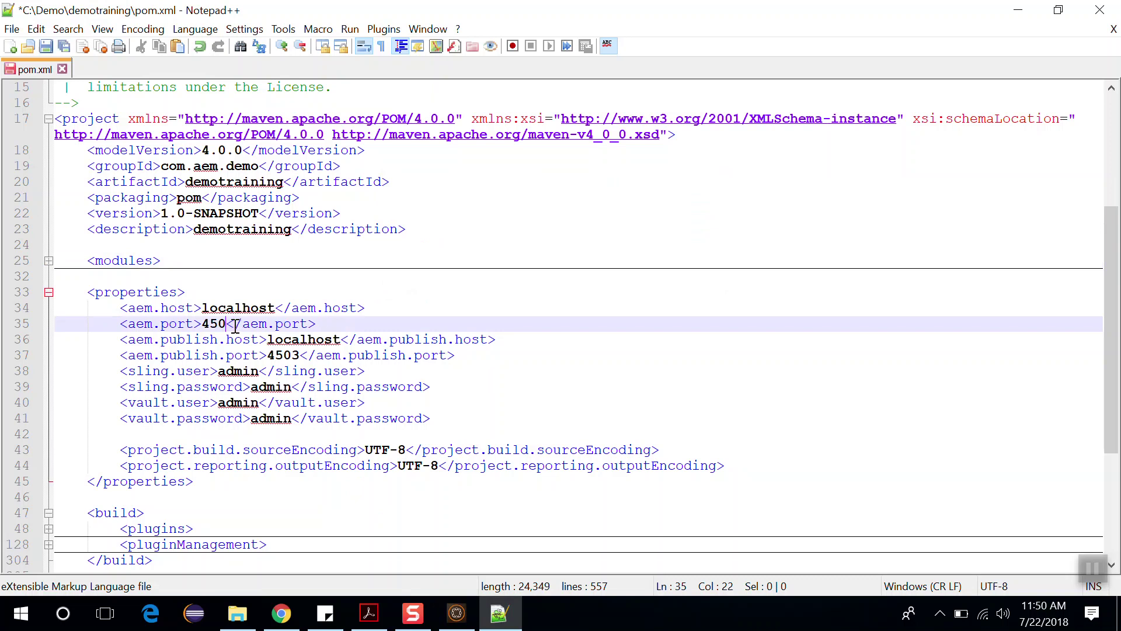
{"action": "type", "text": "4"}
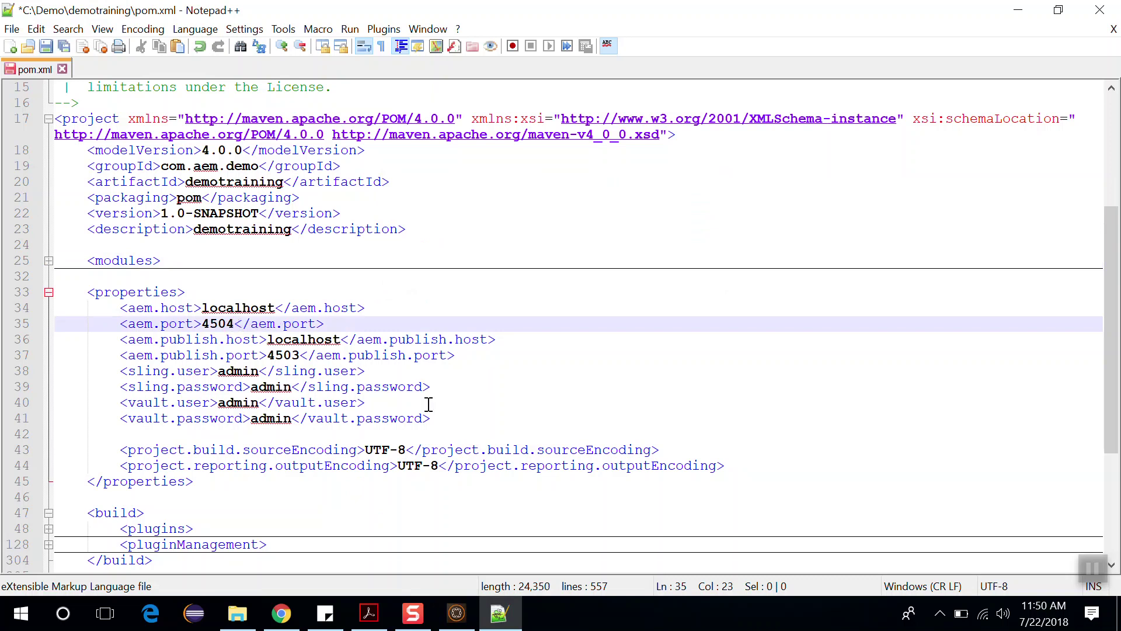
{"action": "key", "text": "ctrl+s"}
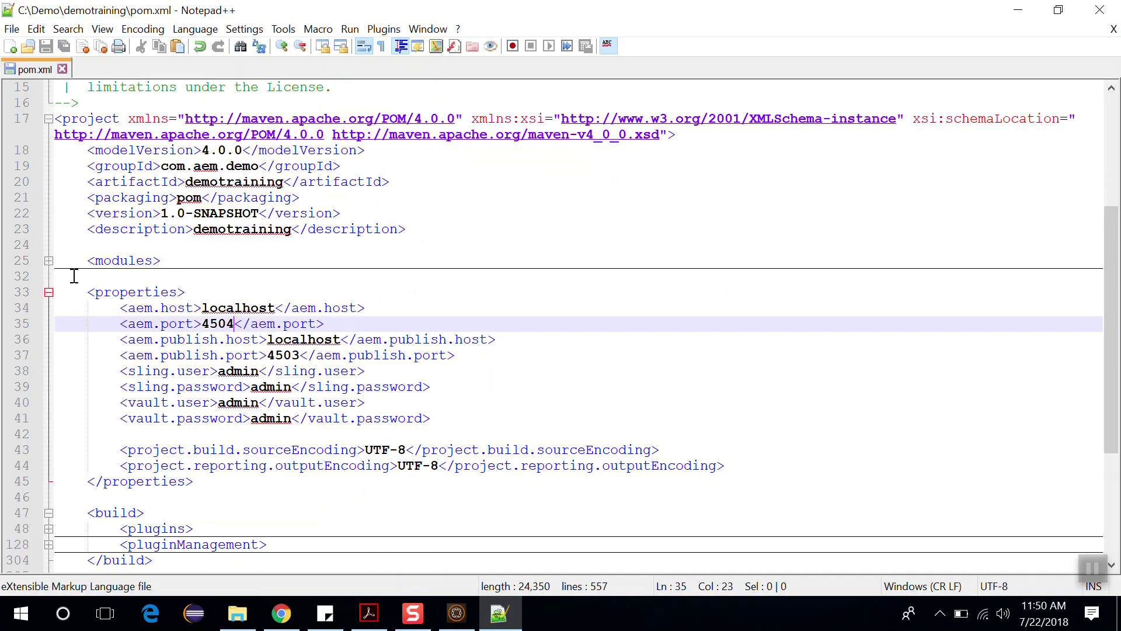
{"action": "left_click", "coordinate": [48, 291]}
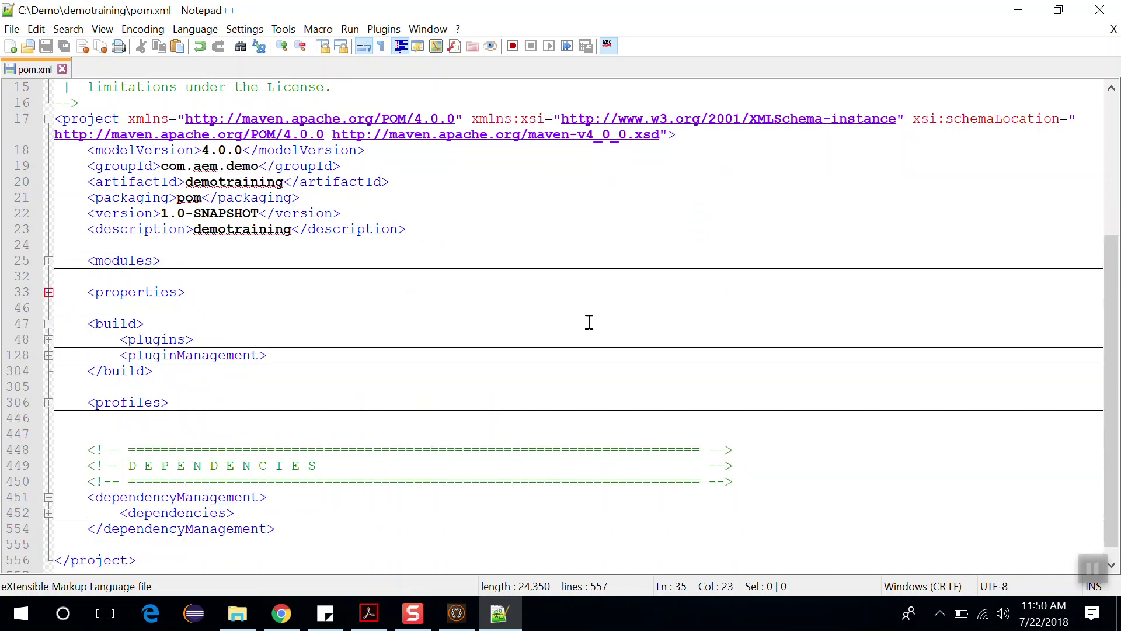
Step: Close Notepad++ and sign in to the local author at localhost:4504 with the admin credentials
{"action": "left_click", "coordinate": [1099, 9]}
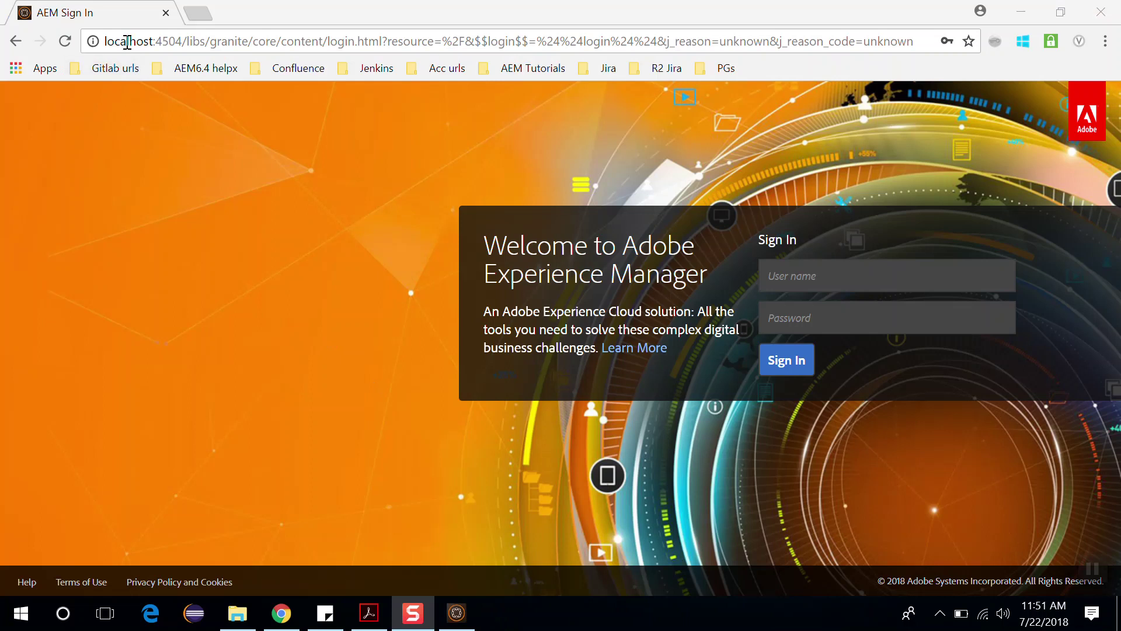
{"action": "left_click_drag", "start_coordinate": [128, 41], "coordinate": [191, 43]}
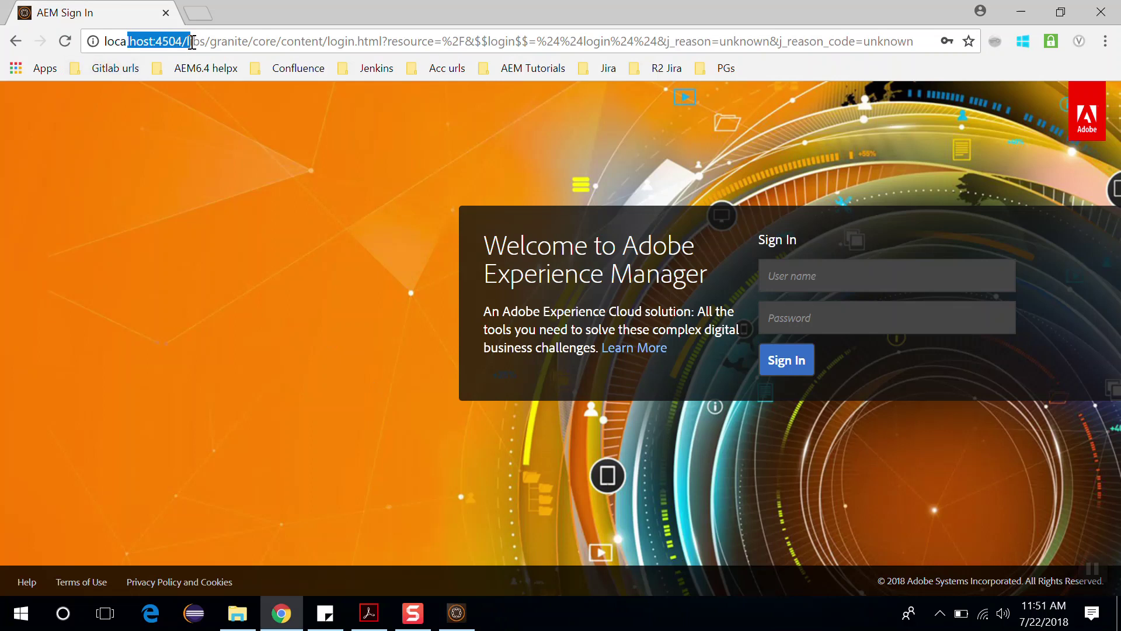
{"action": "left_click", "coordinate": [803, 274]}
{"action": "type", "text": "adm"}
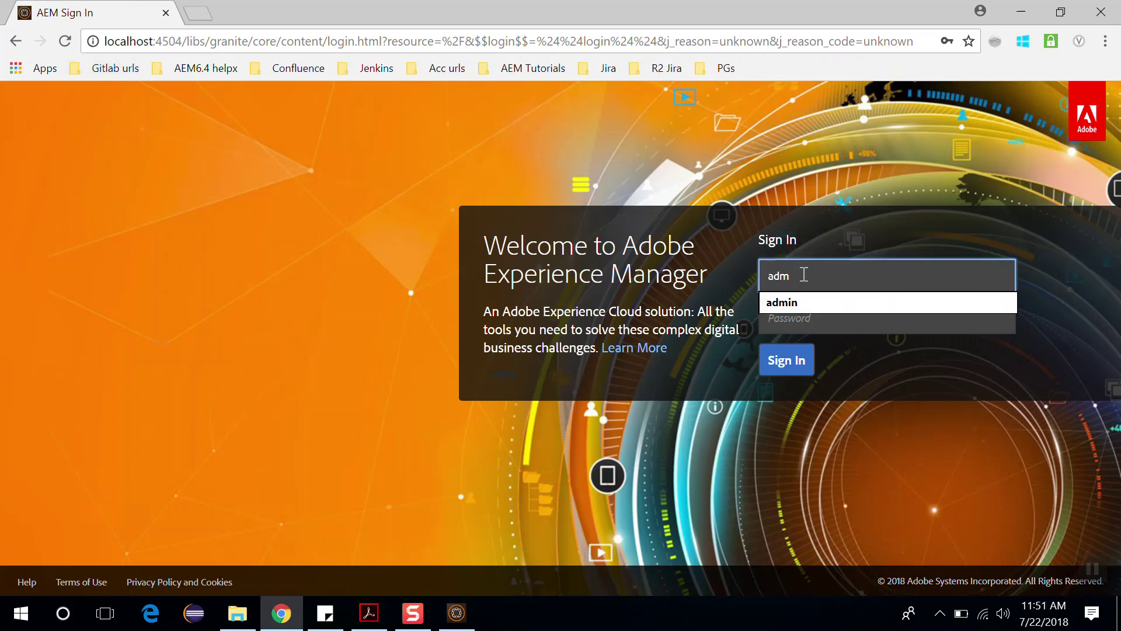
{"action": "key", "text": "Down"}
{"action": "key", "text": "Return"}
{"action": "key", "text": "Return"}
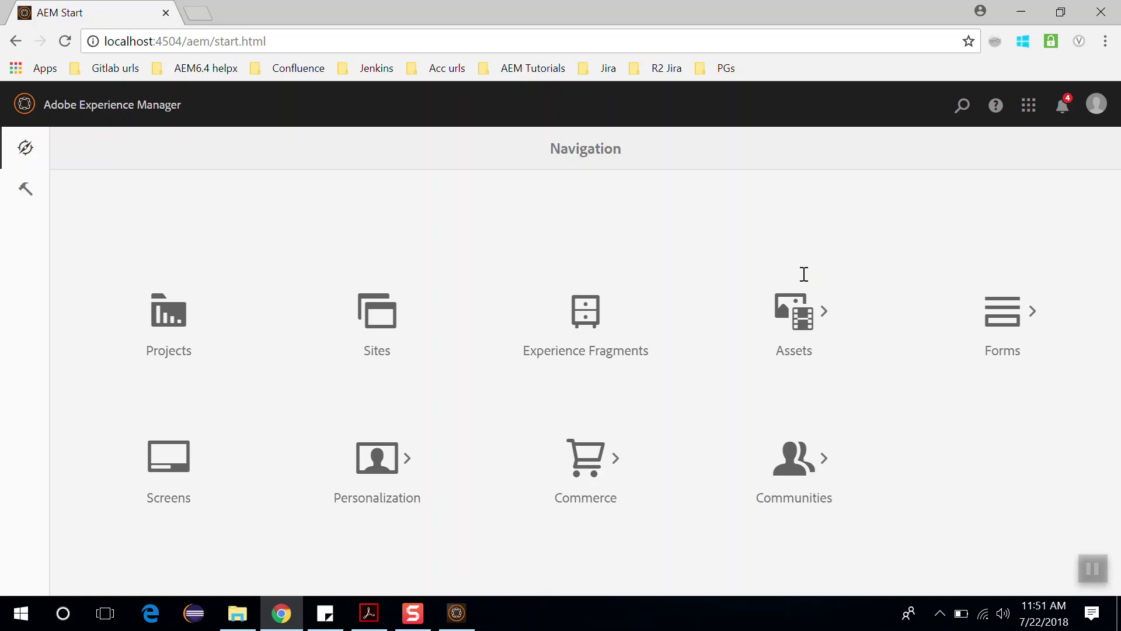
Step: Launch a command prompt from the demotraining folder's address bar
{"action": "left_click", "coordinate": [238, 613]}
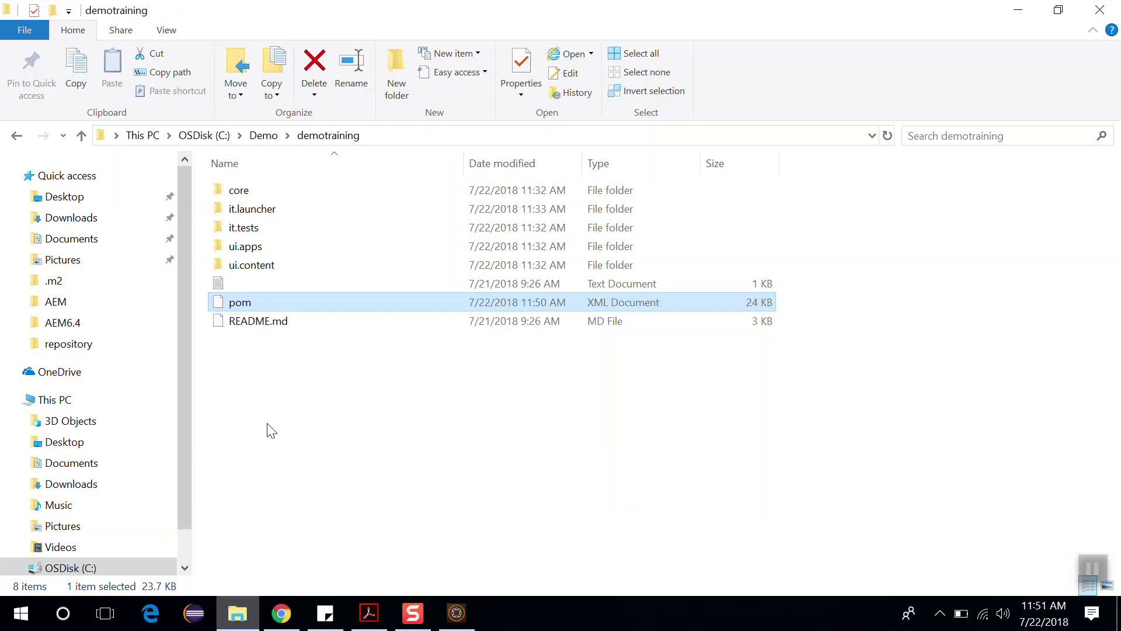
{"action": "left_click", "coordinate": [475, 140]}
{"action": "type", "text": "cmd"}
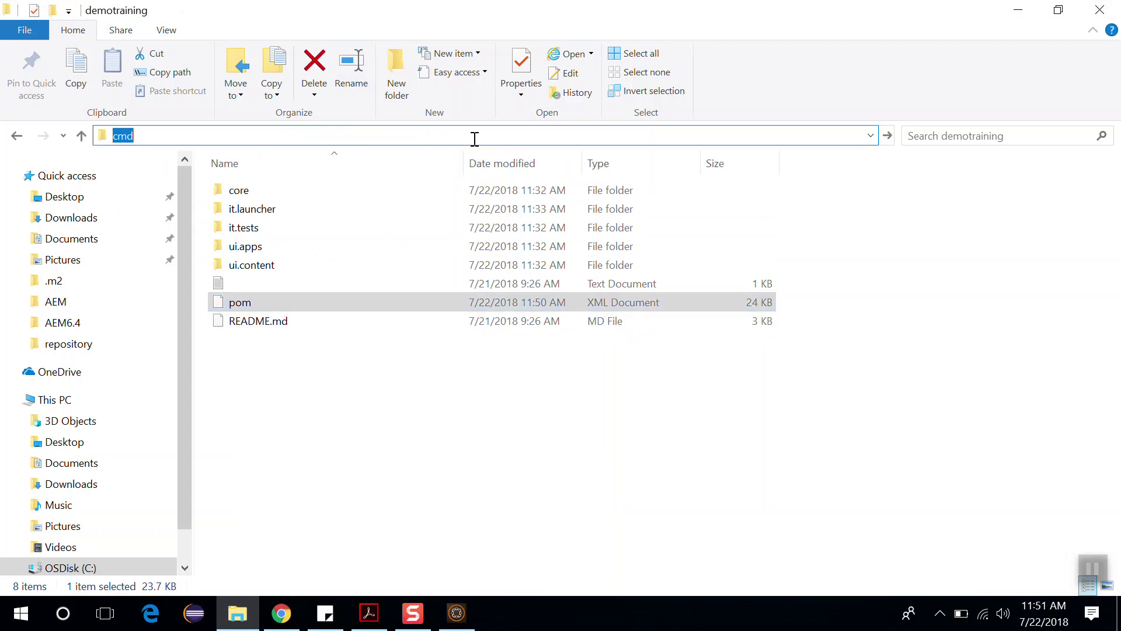
{"action": "key", "text": "Return"}
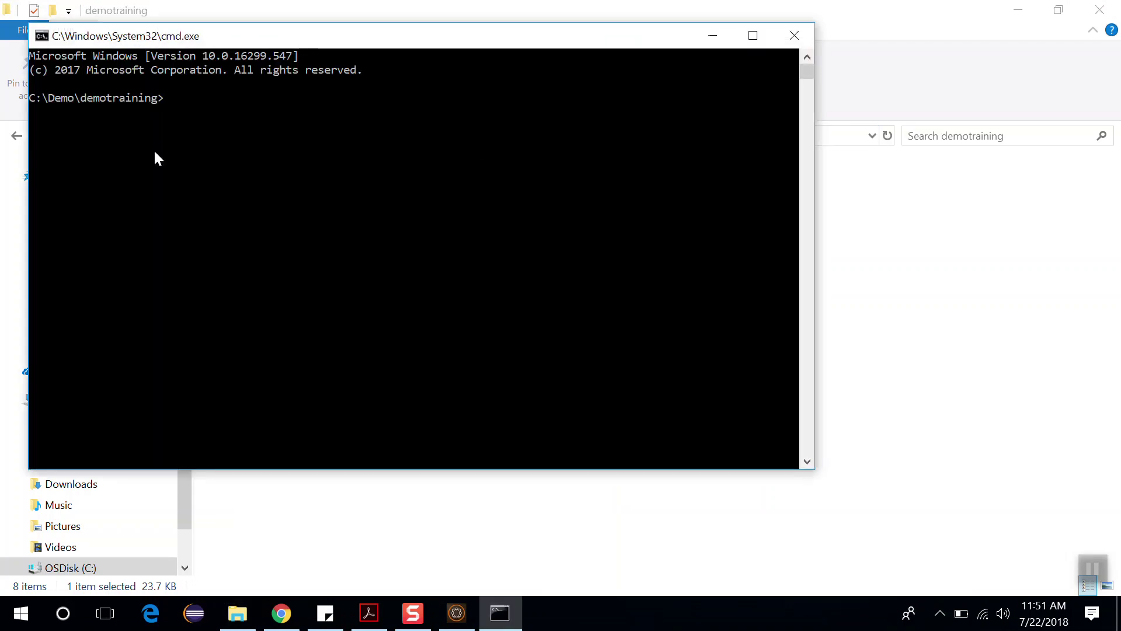
{"action": "type", "text": "m"}
{"action": "type", "text": "vn clean ins"}
{"action": "type", "text": "al"}
Step: Run mvn clean install -PautoInstallPackage until BUILD SUCCESS, then return to the browser
{"action": "key", "text": "BackSpace"}
{"action": "key", "text": "BackSpace"}
{"action": "type", "text": "tall "}
{"action": "type", "text": "-Pau"}
{"action": "type", "text": "toInstallPa"}
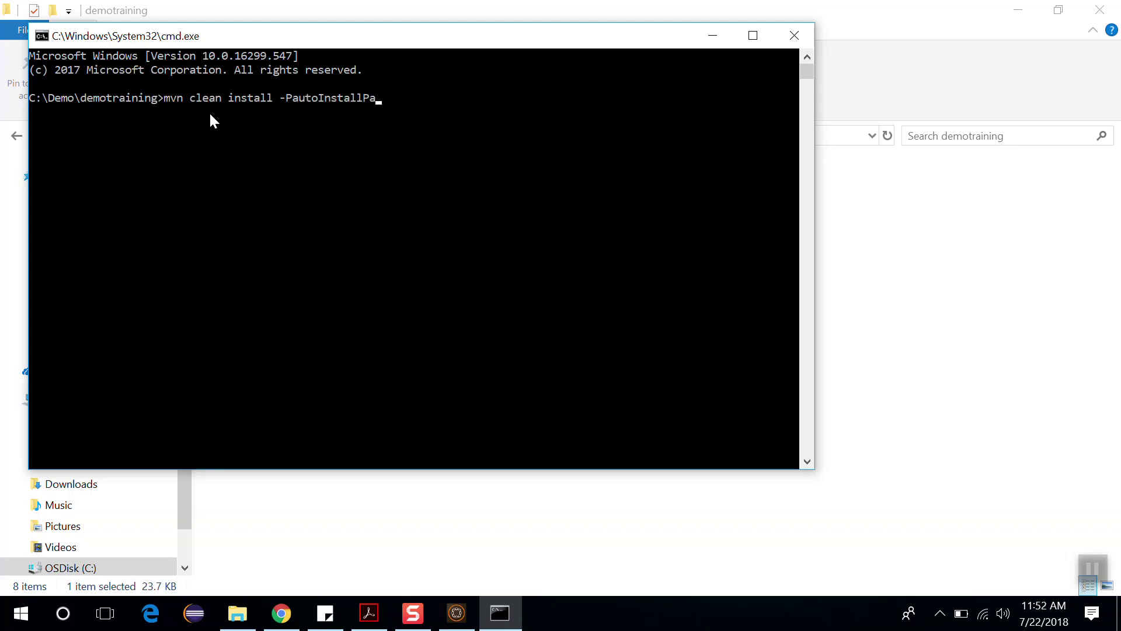
{"action": "type", "text": "ckage"}
{"action": "key", "text": "Return"}
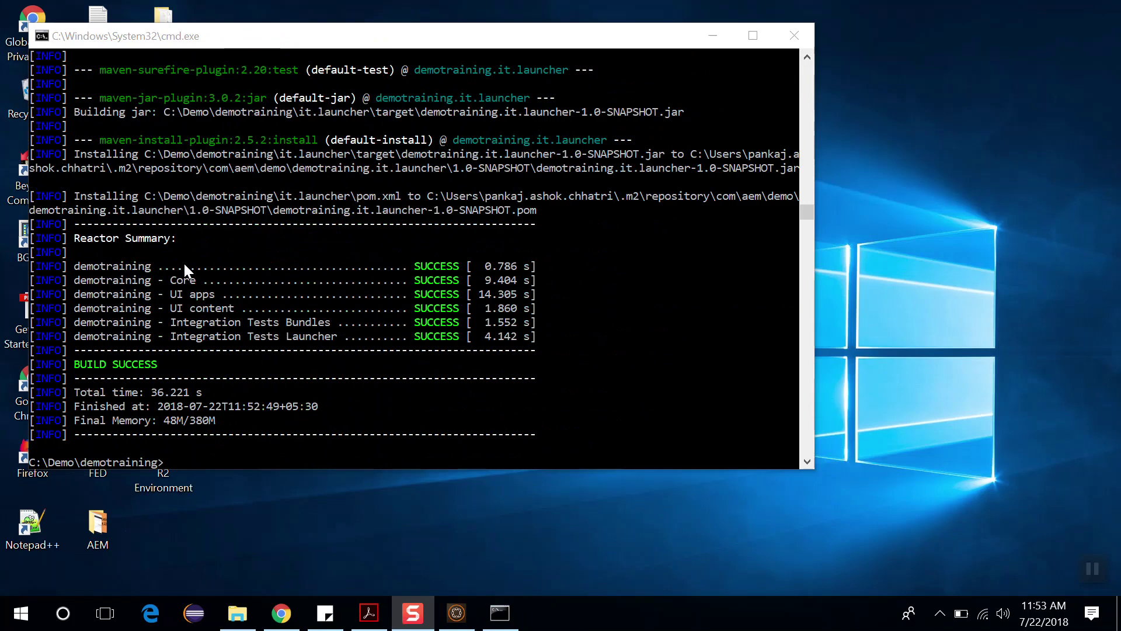
{"action": "left_click", "coordinate": [280, 612]}
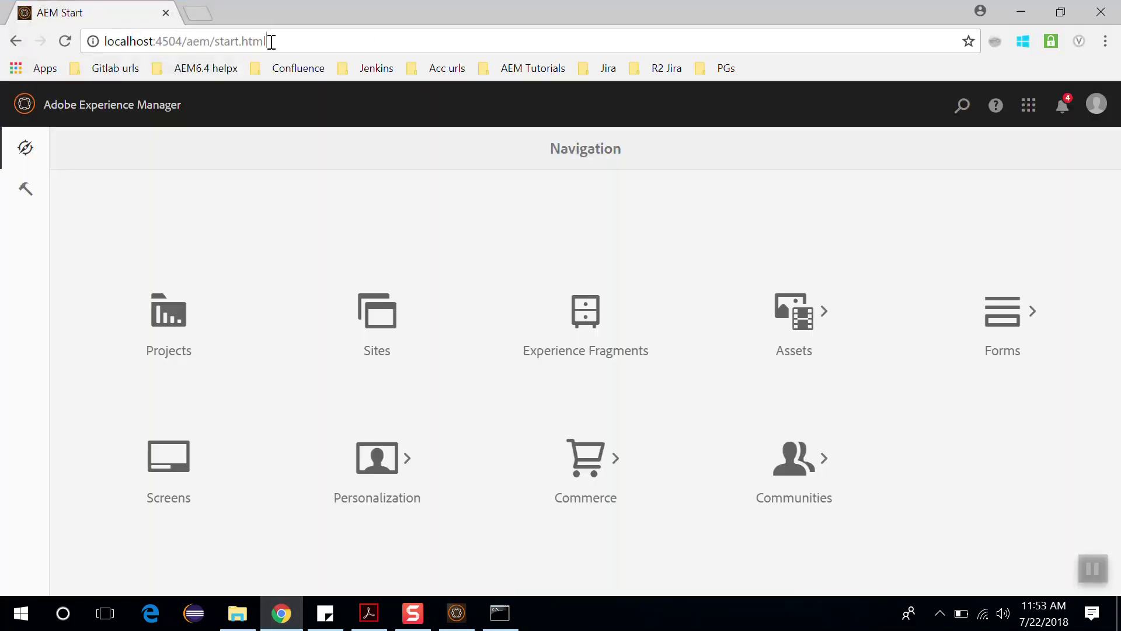
Step: Load crx/packmgr to verify the demotraining packages installed, then go back to aem/start.html
{"action": "left_click_drag", "start_coordinate": [268, 41], "coordinate": [186, 43]}
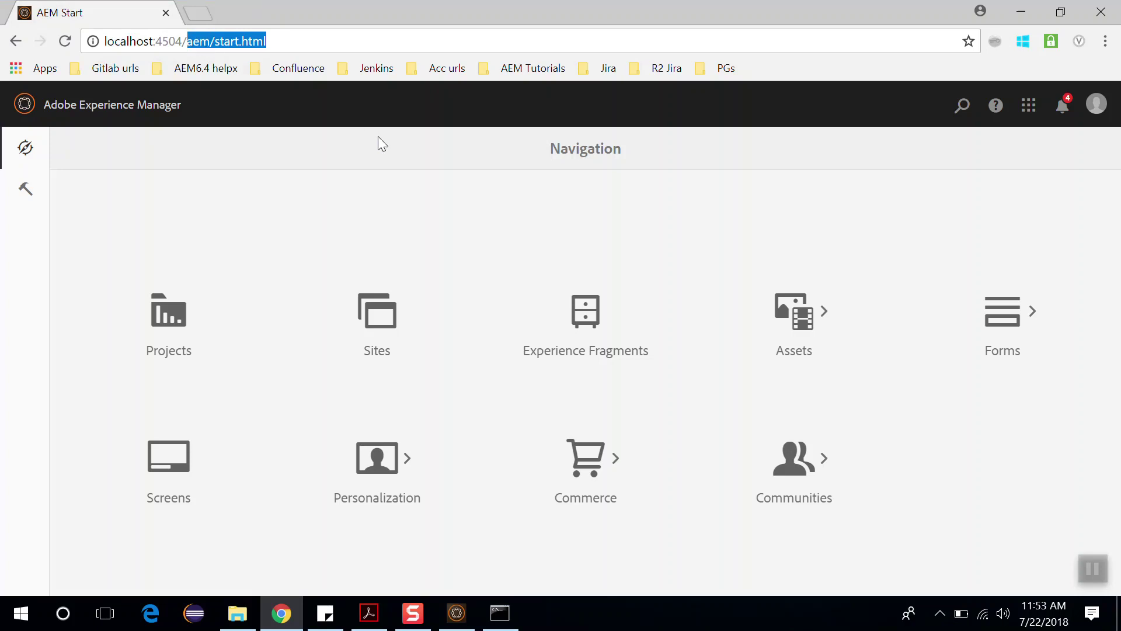
{"action": "type", "text": "crx/p"}
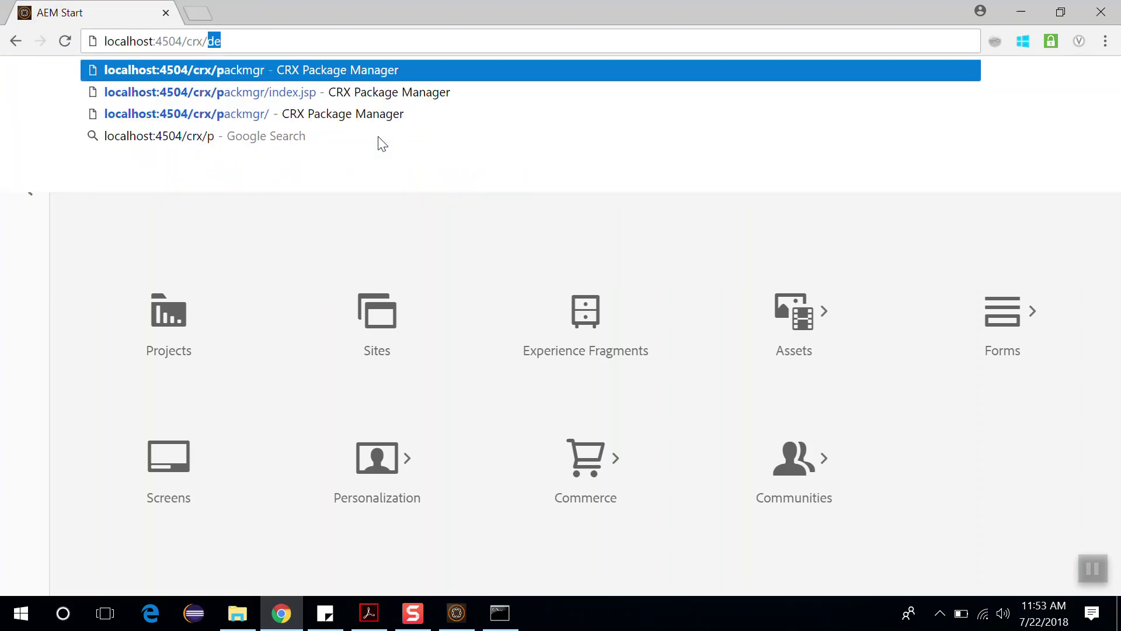
{"action": "key", "text": "Return"}
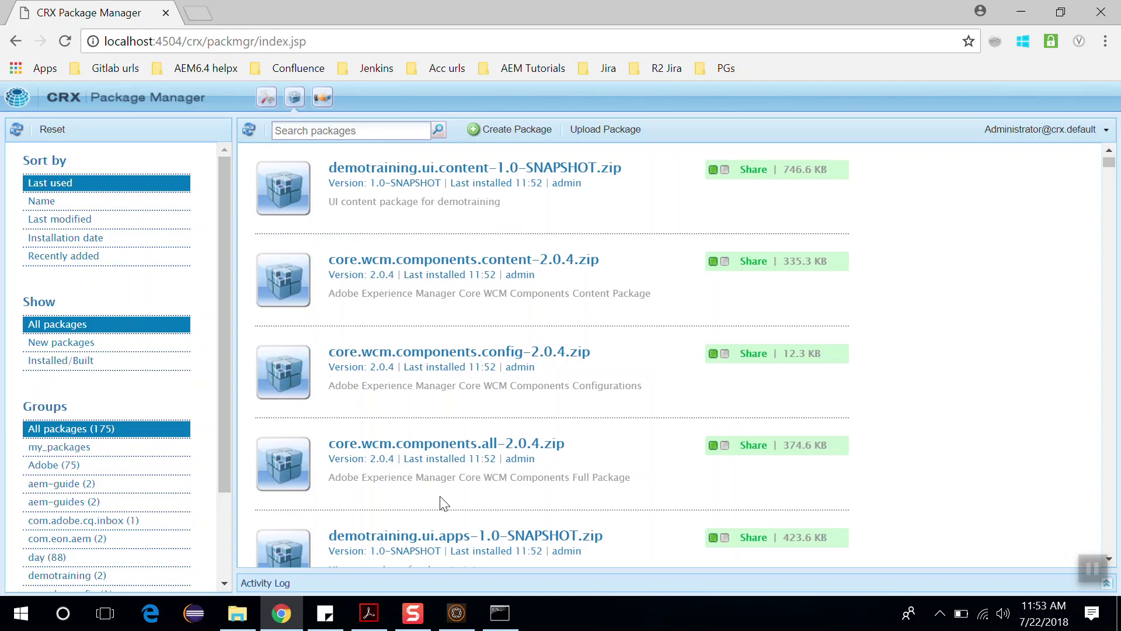
{"action": "scroll", "coordinate": [440, 496], "scroll_direction": "down", "scroll_amount": 1}
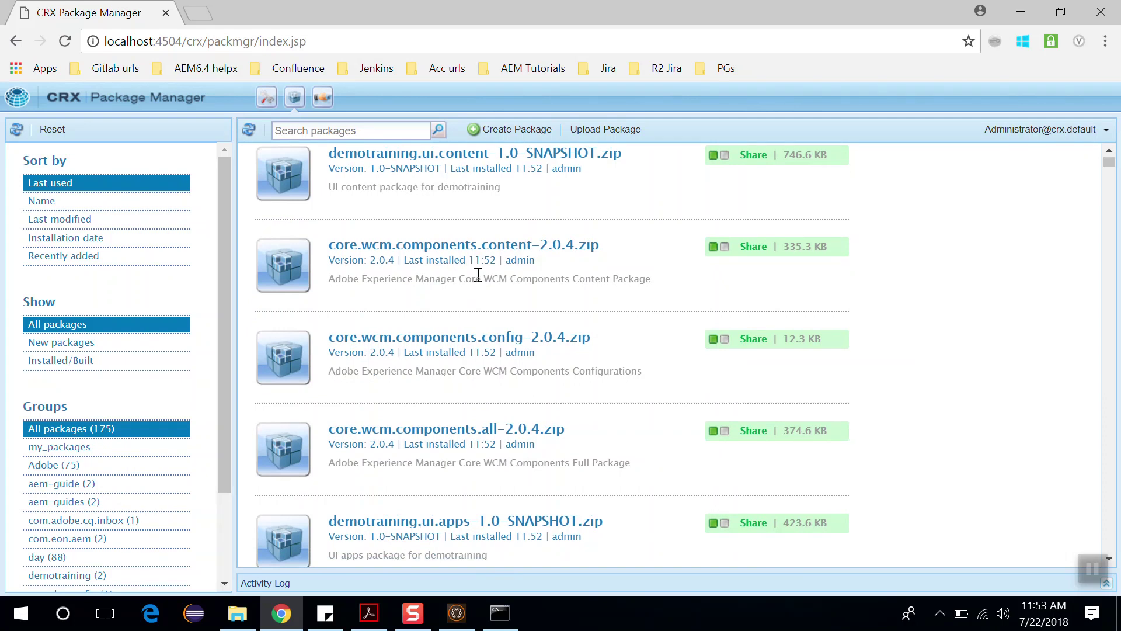
{"action": "key", "text": "alt+Left"}
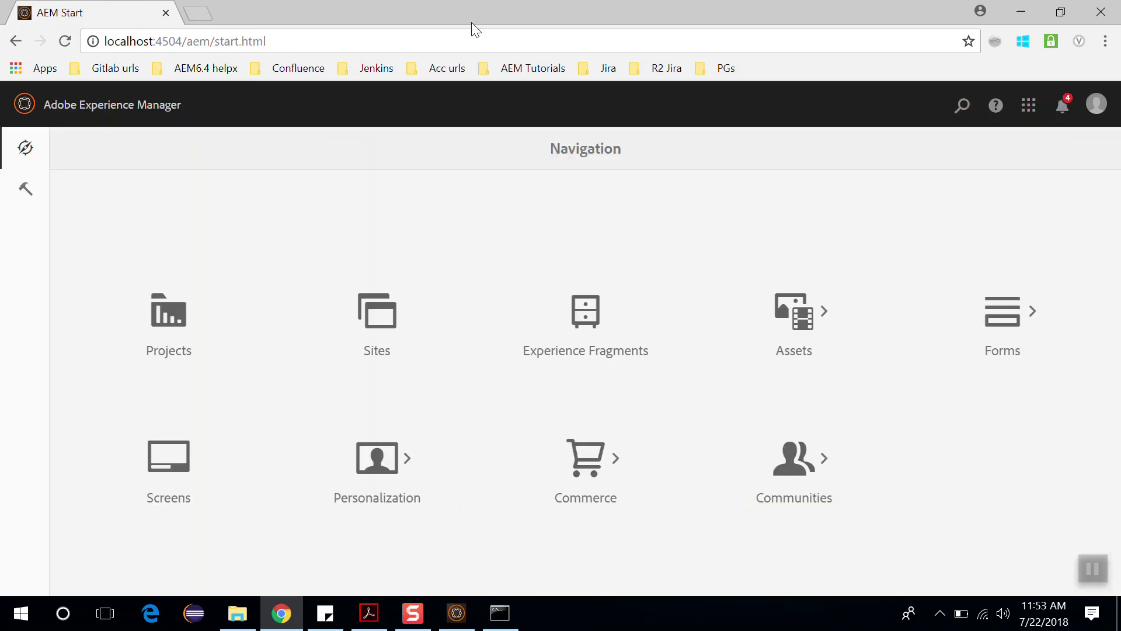
Step: From Sites, select DemoSite's English page and load it in the page editor
{"action": "left_click", "coordinate": [385, 333]}
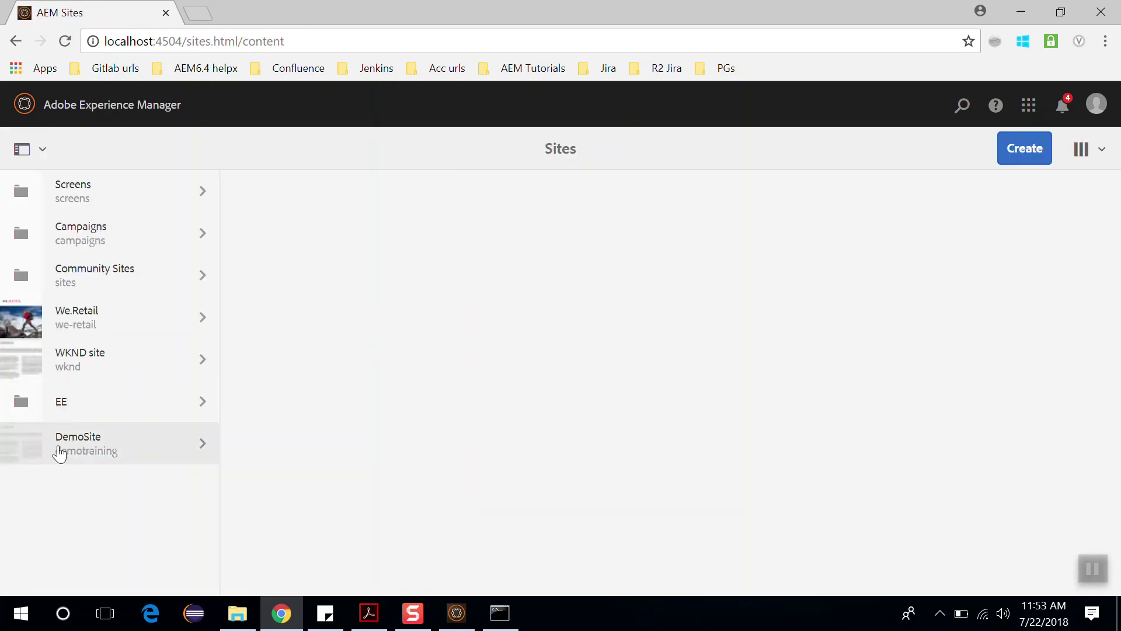
{"action": "left_click", "coordinate": [145, 455]}
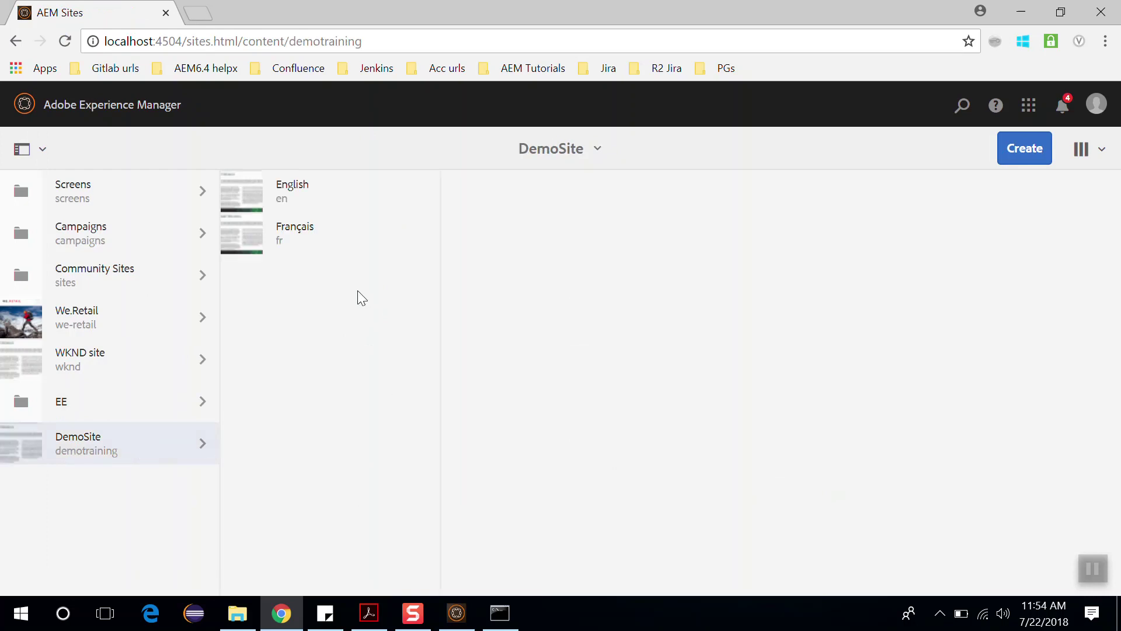
{"action": "left_click", "coordinate": [243, 195]}
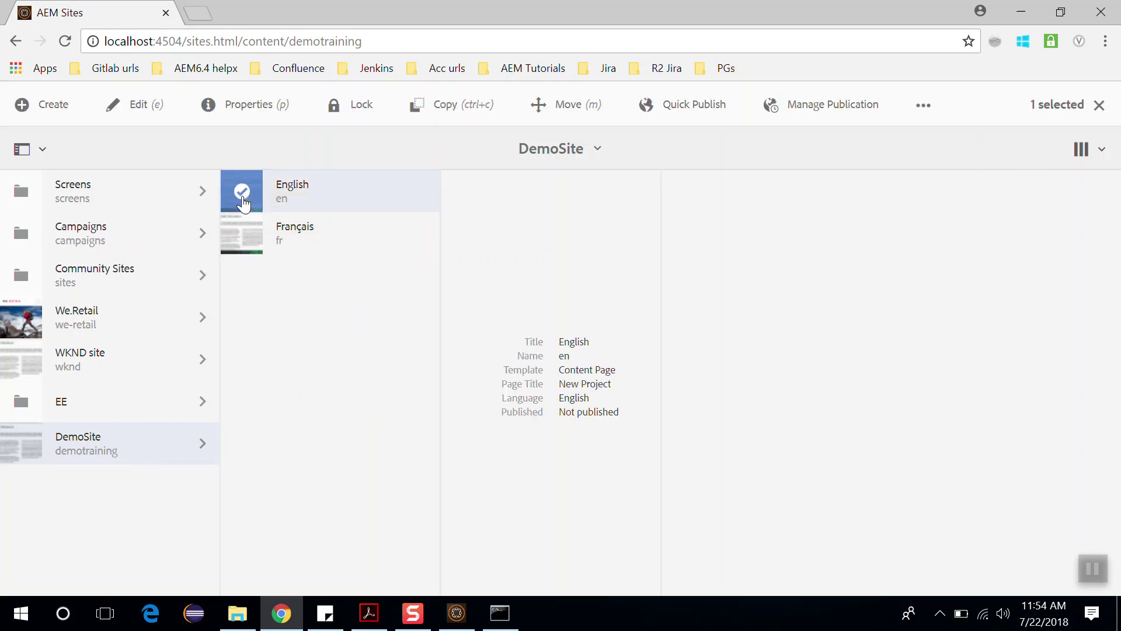
{"action": "left_click", "coordinate": [140, 105]}
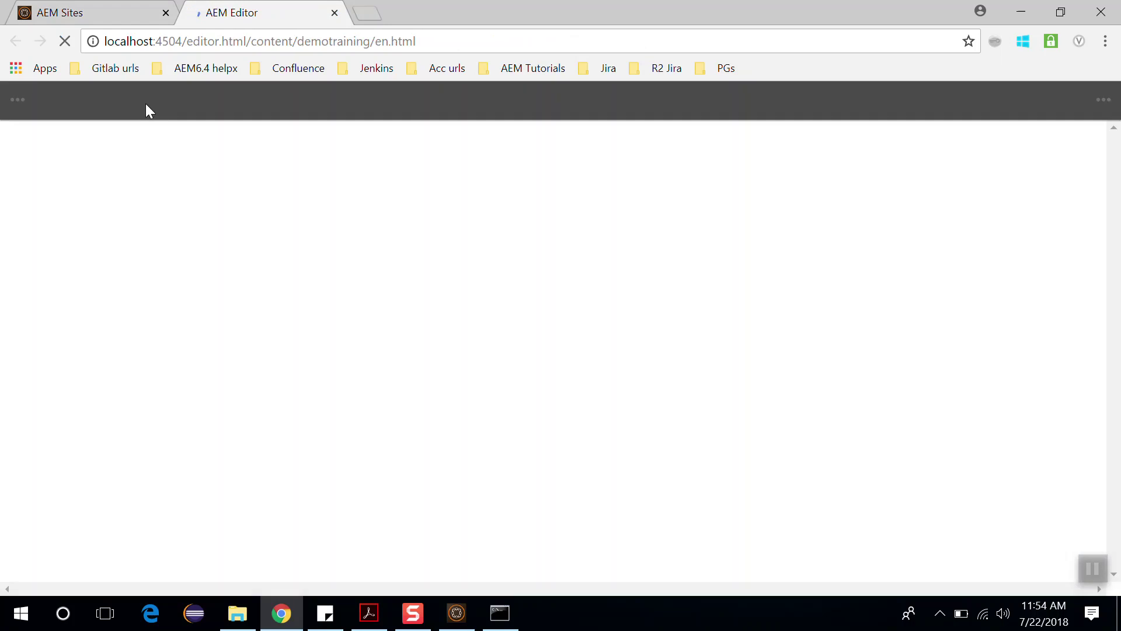
{"action": "scroll", "coordinate": [363, 283], "scroll_direction": "up", "scroll_amount": 1}
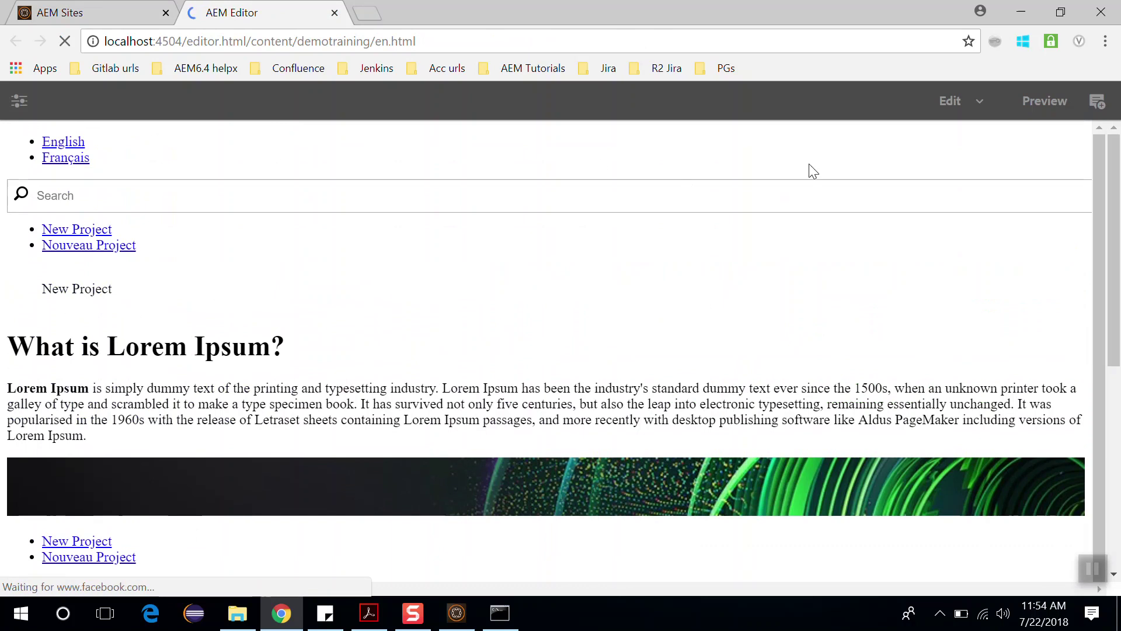
Step: Hide the Assets side panel, select the 'What is Lorem Ipsum?' title component, and scroll through the page
{"action": "left_click", "coordinate": [981, 107]}
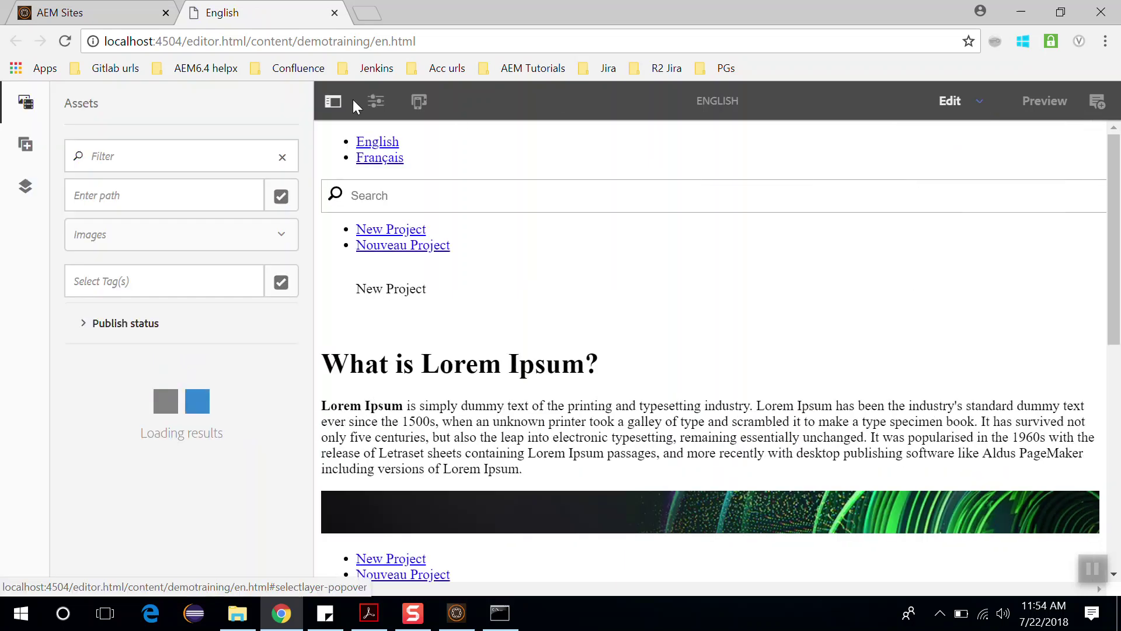
{"action": "left_click", "coordinate": [333, 103]}
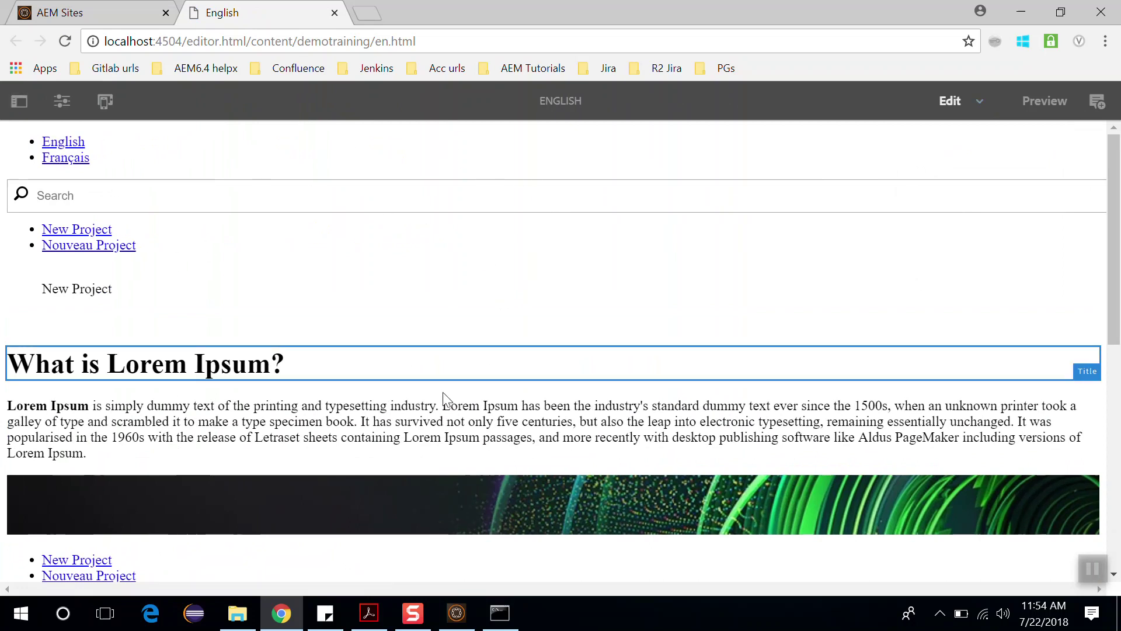
{"action": "left_click", "coordinate": [399, 366]}
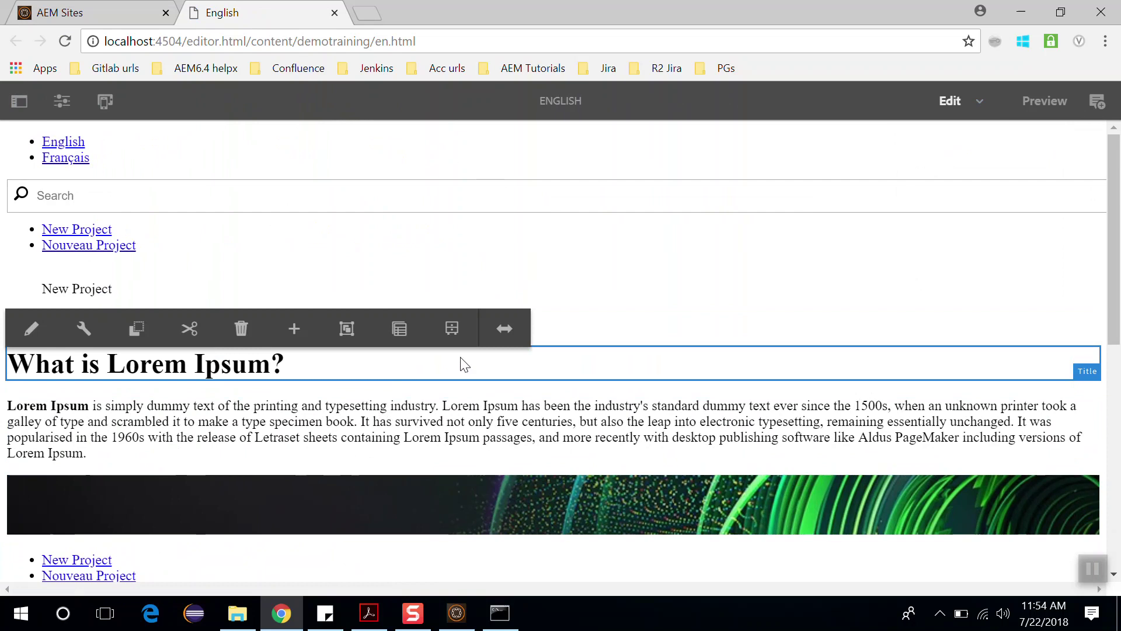
{"action": "left_click", "coordinate": [130, 155]}
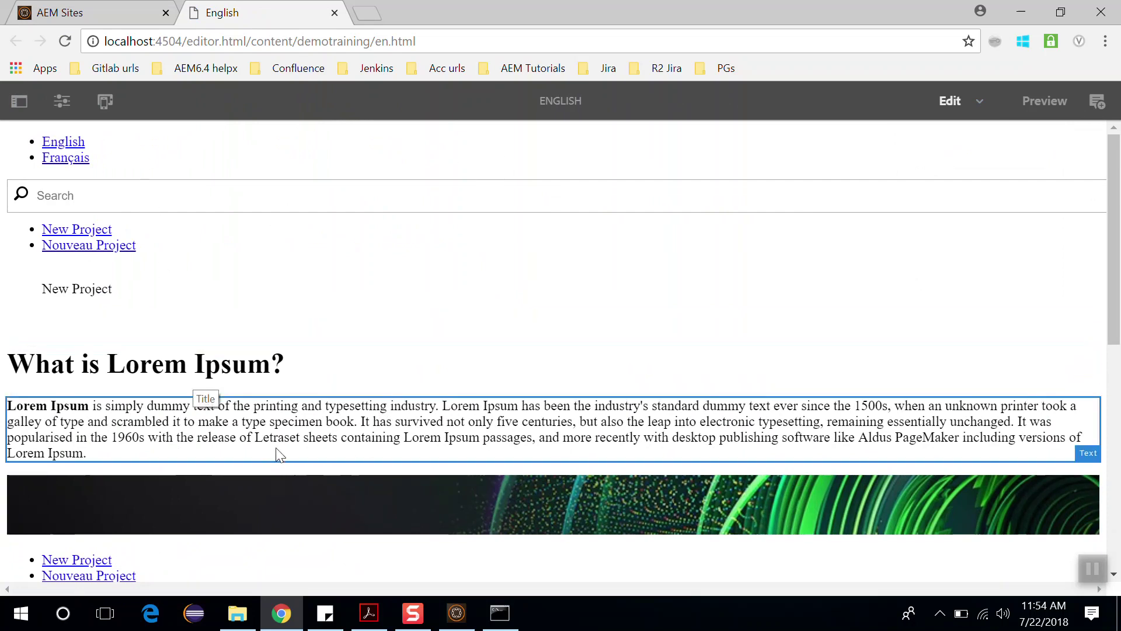
{"action": "scroll", "coordinate": [558, 450], "scroll_direction": "down", "scroll_amount": 3}
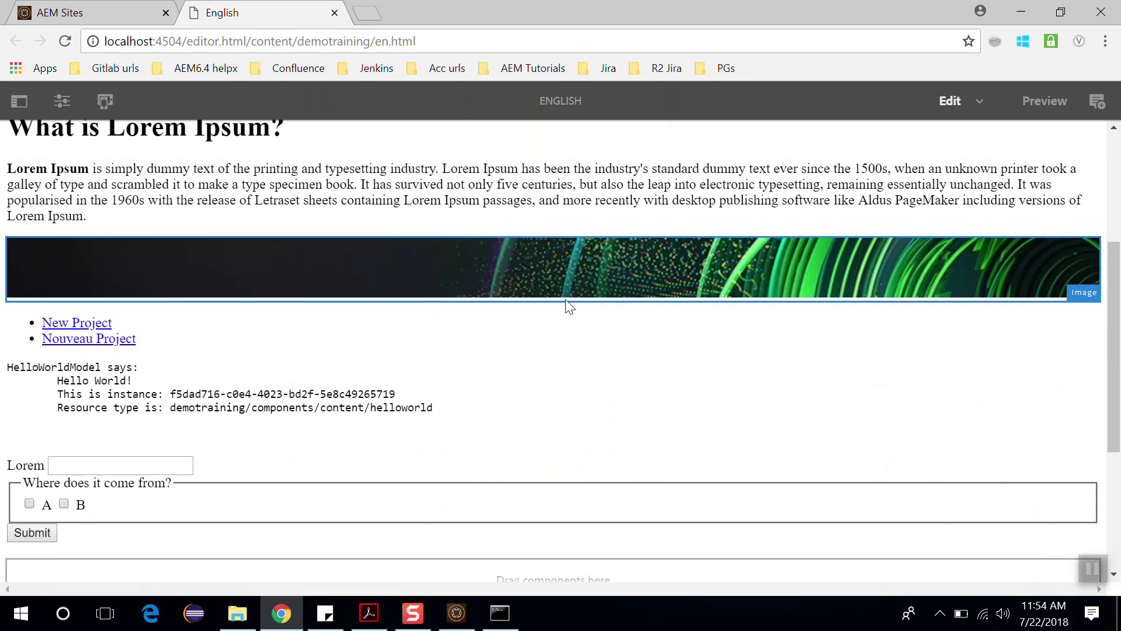
{"action": "scroll", "coordinate": [570, 340], "scroll_direction": "down", "scroll_amount": 2}
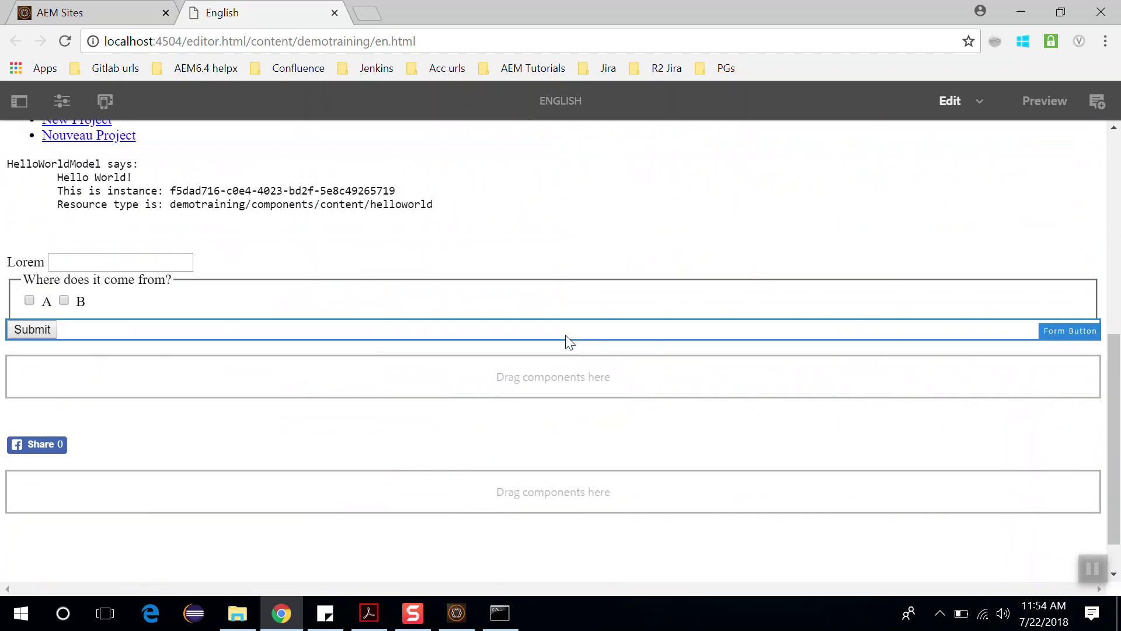
{"action": "scroll", "coordinate": [566, 341], "scroll_direction": "down", "scroll_amount": 1}
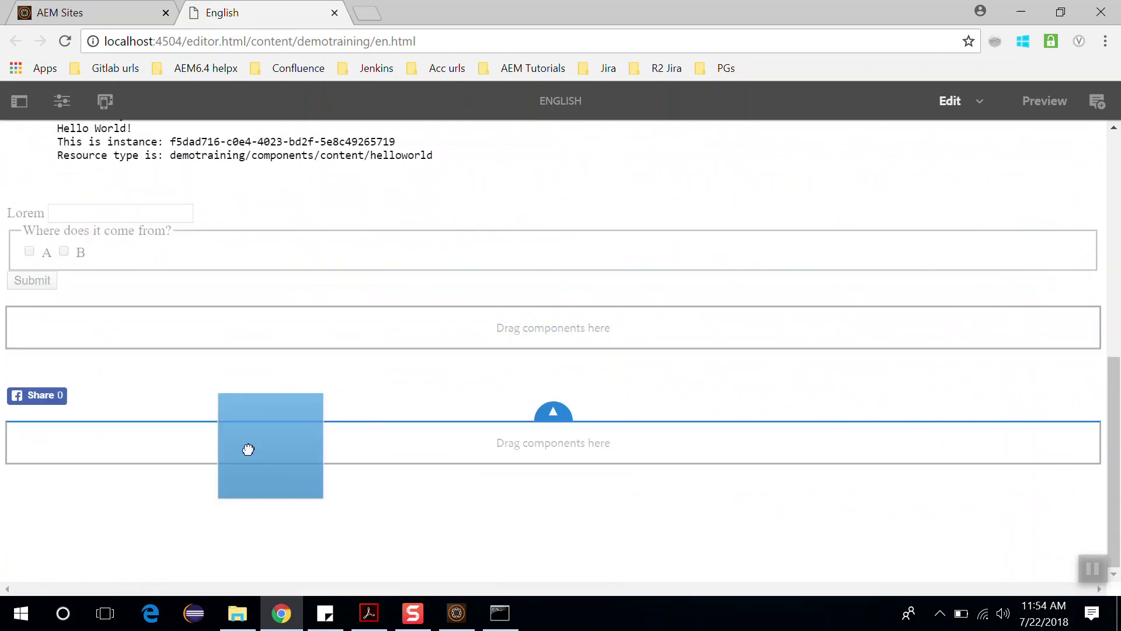
{"action": "left_click_drag", "start_coordinate": [566, 341], "coordinate": [208, 405]}
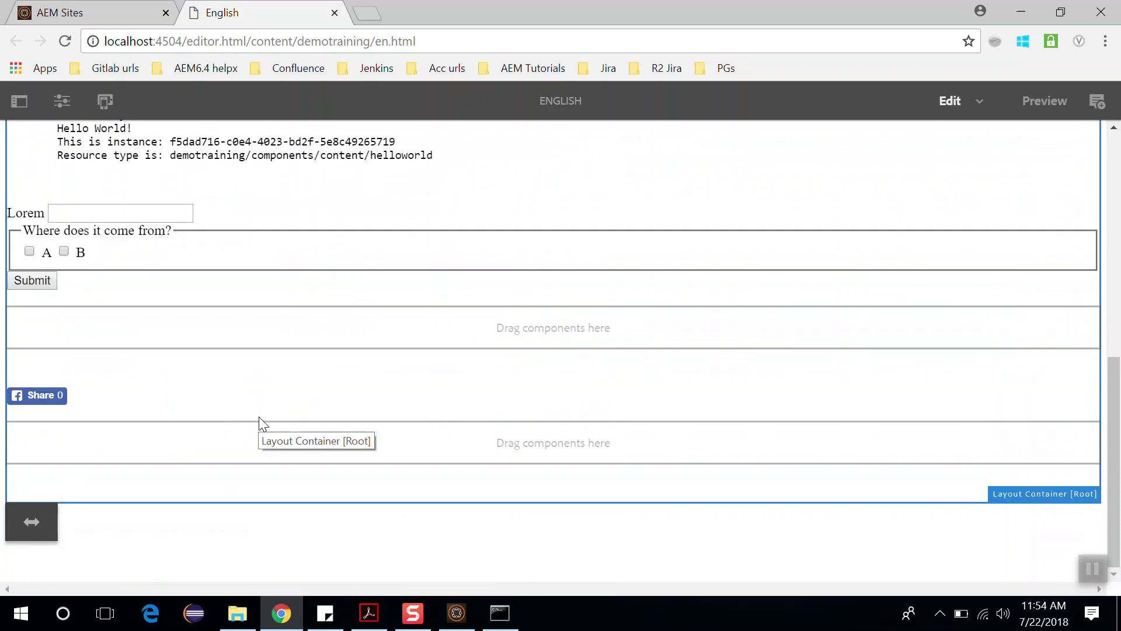
Step: Switch to Developer mode, expand the page node, and show the sharing component's scripts and content path
{"action": "left_click", "coordinate": [964, 101]}
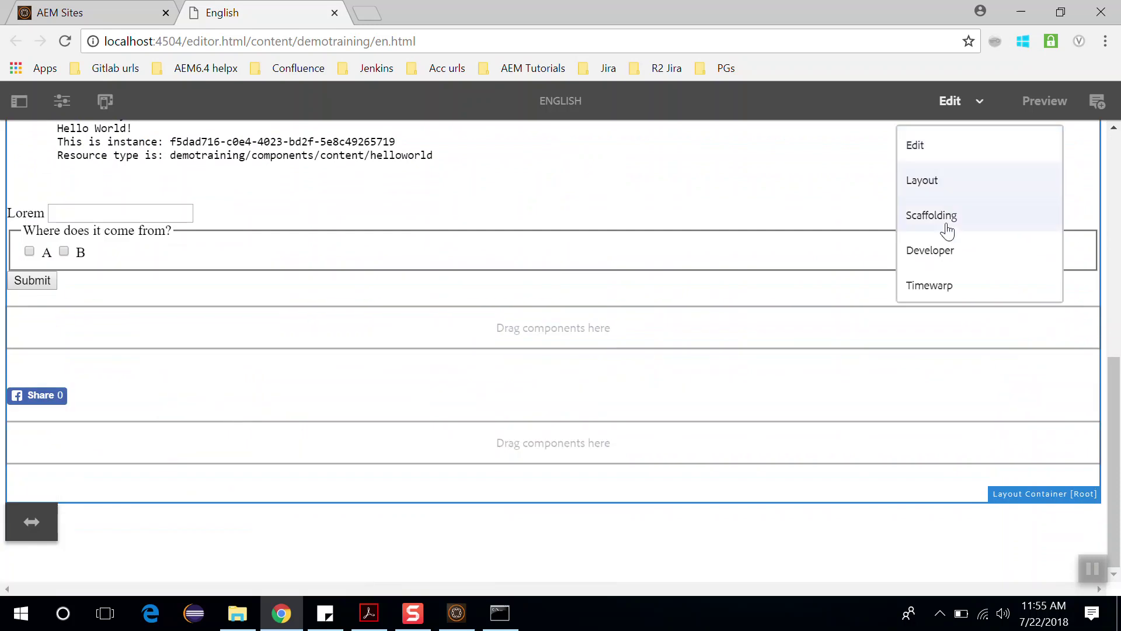
{"action": "left_click", "coordinate": [957, 257]}
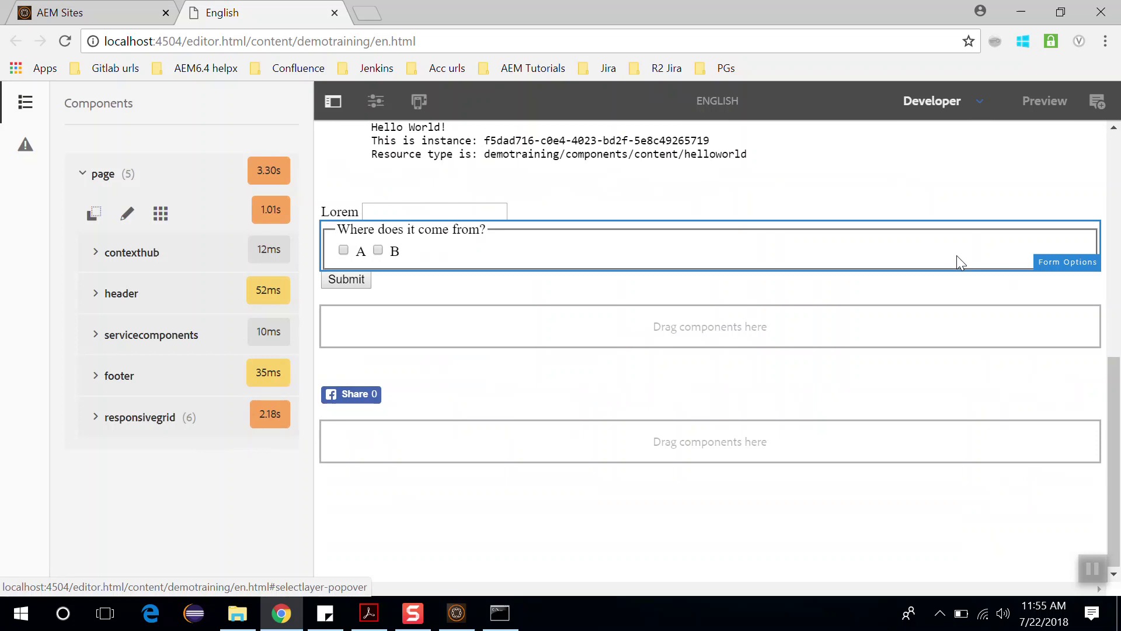
{"action": "left_click", "coordinate": [81, 177]}
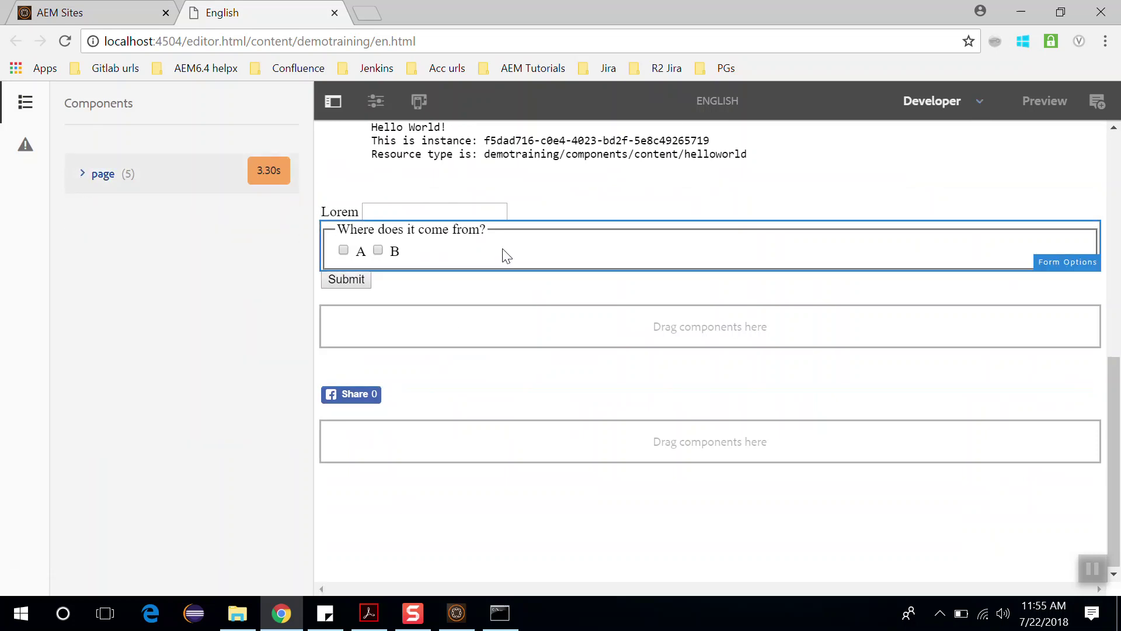
{"action": "left_click", "coordinate": [424, 404]}
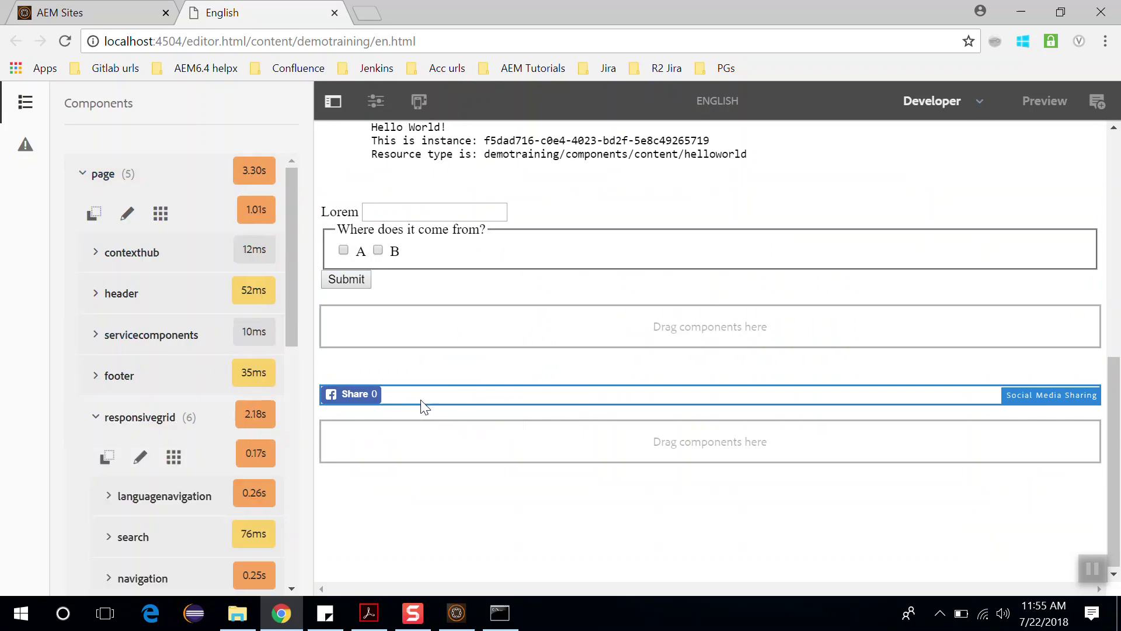
{"action": "scroll", "coordinate": [114, 452], "scroll_direction": "down", "scroll_amount": 4}
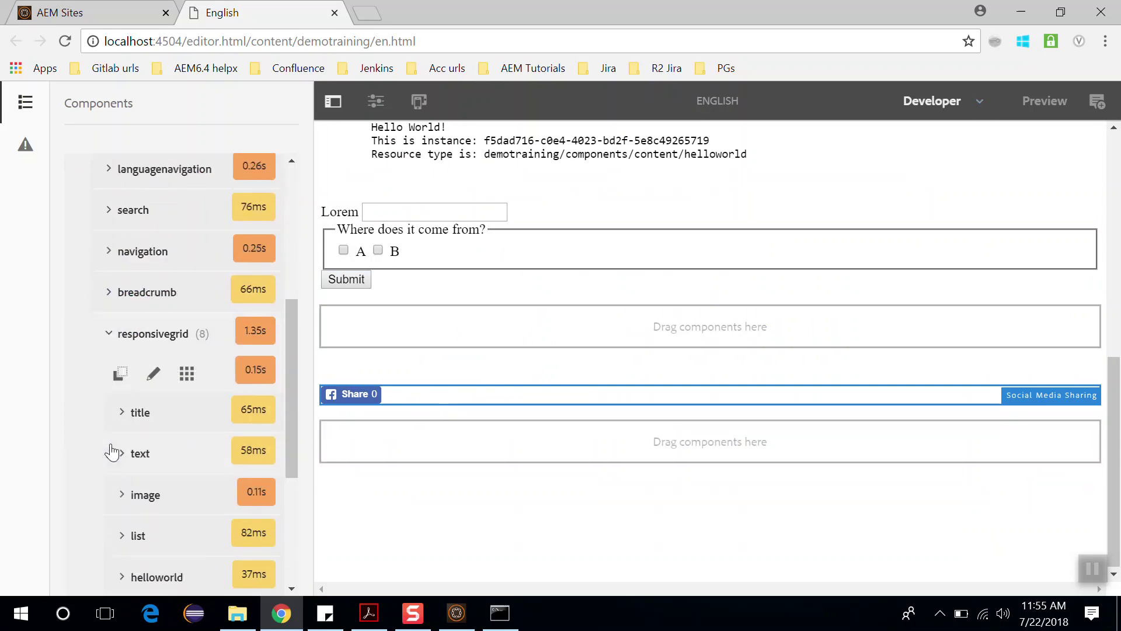
{"action": "scroll", "coordinate": [110, 453], "scroll_direction": "down", "scroll_amount": 2}
{"action": "scroll", "coordinate": [163, 400], "scroll_direction": "down", "scroll_amount": 2}
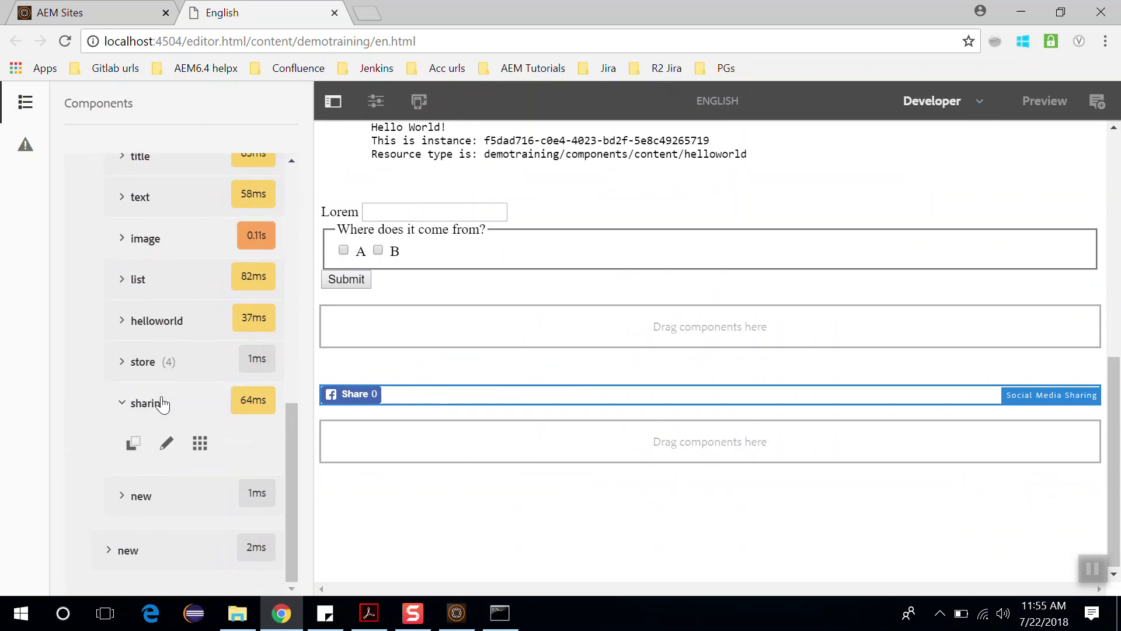
{"action": "left_click", "coordinate": [136, 446]}
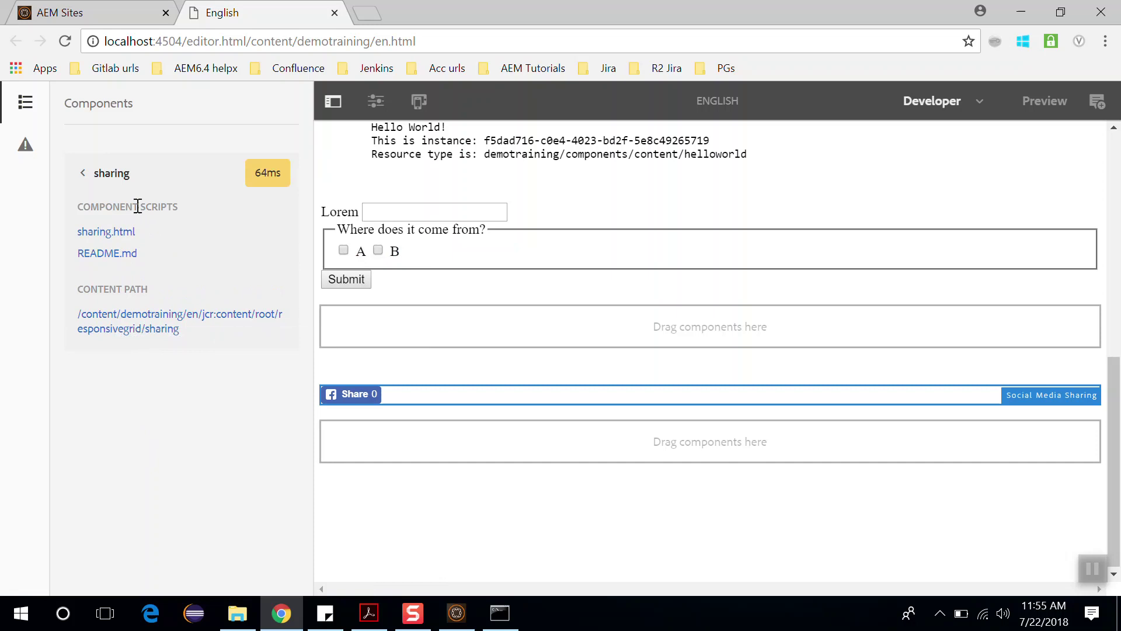
Step: Return to the component tree and open the title component's source in CRXDE Lite
{"action": "left_click", "coordinate": [83, 173]}
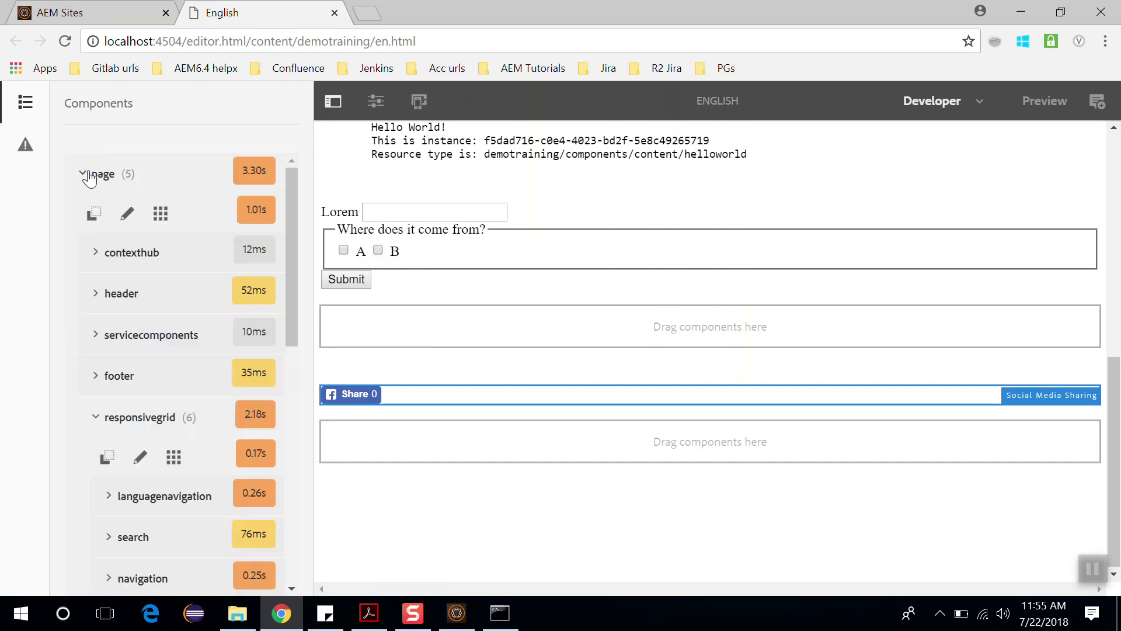
{"action": "left_click", "coordinate": [83, 174]}
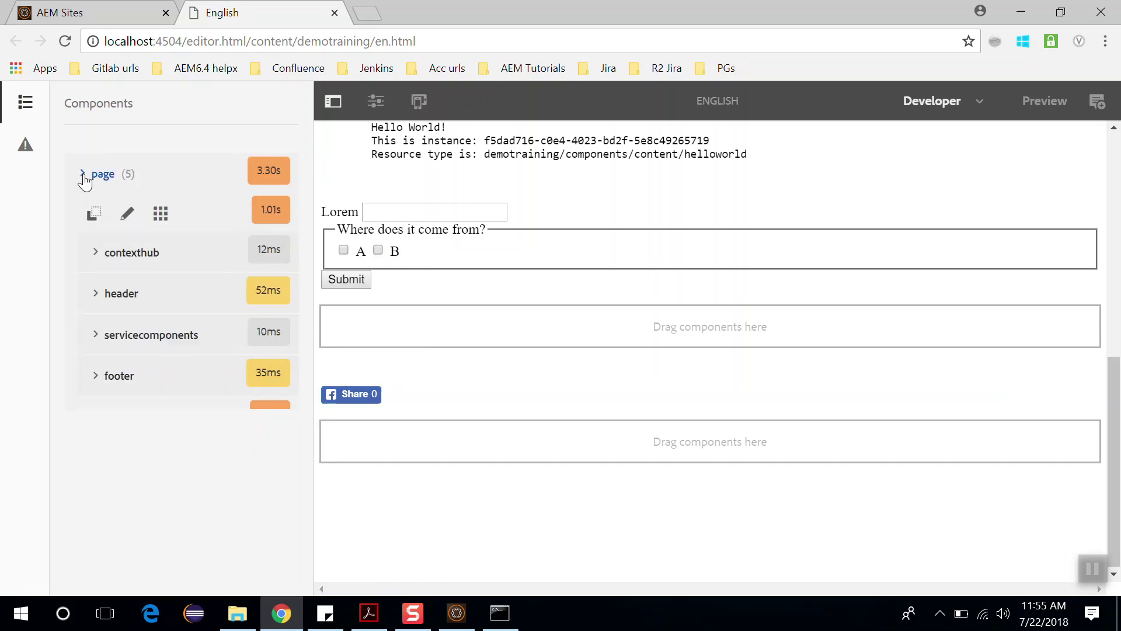
{"action": "scroll", "coordinate": [703, 364], "scroll_direction": "up", "scroll_amount": 5}
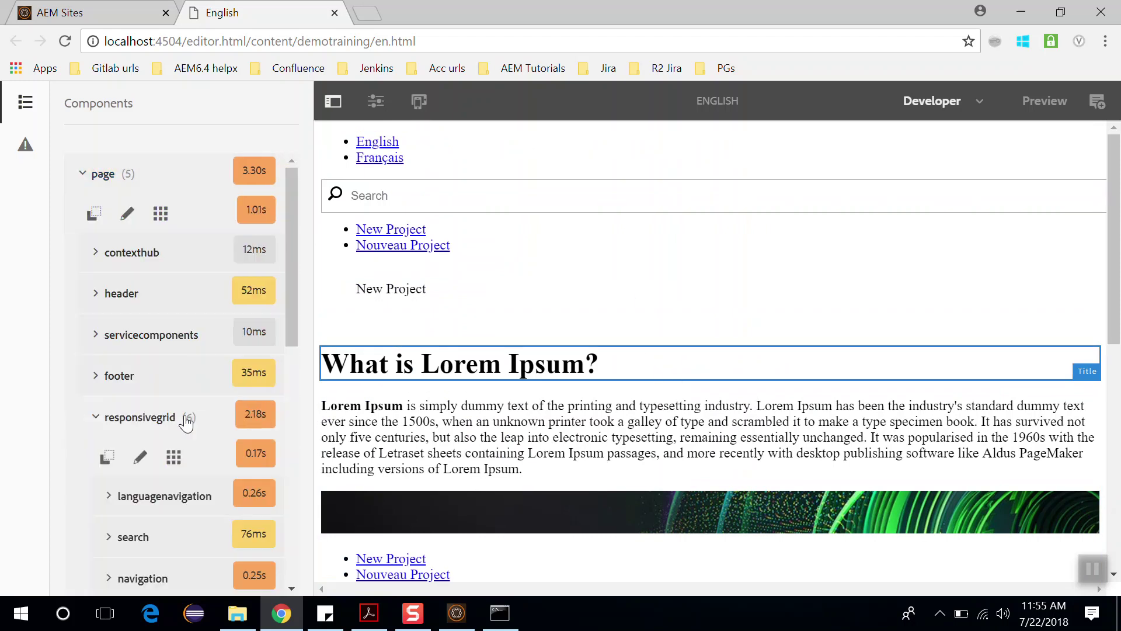
{"action": "scroll", "coordinate": [184, 420], "scroll_direction": "down", "scroll_amount": 1}
{"action": "scroll", "coordinate": [75, 450], "scroll_direction": "down", "scroll_amount": 3}
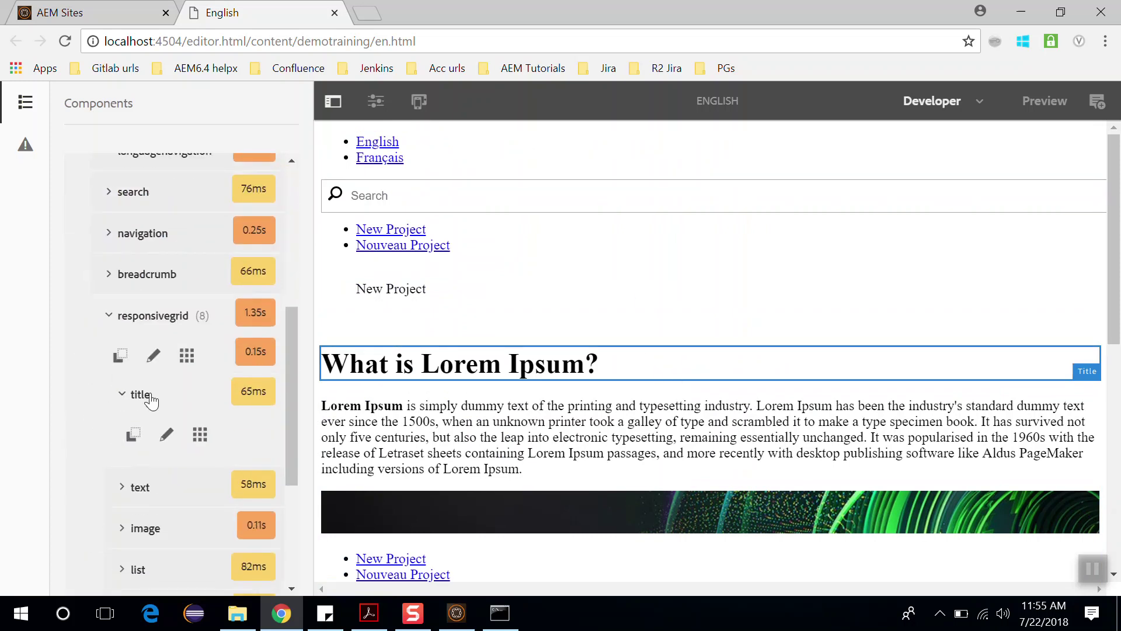
{"action": "left_click", "coordinate": [169, 434]}
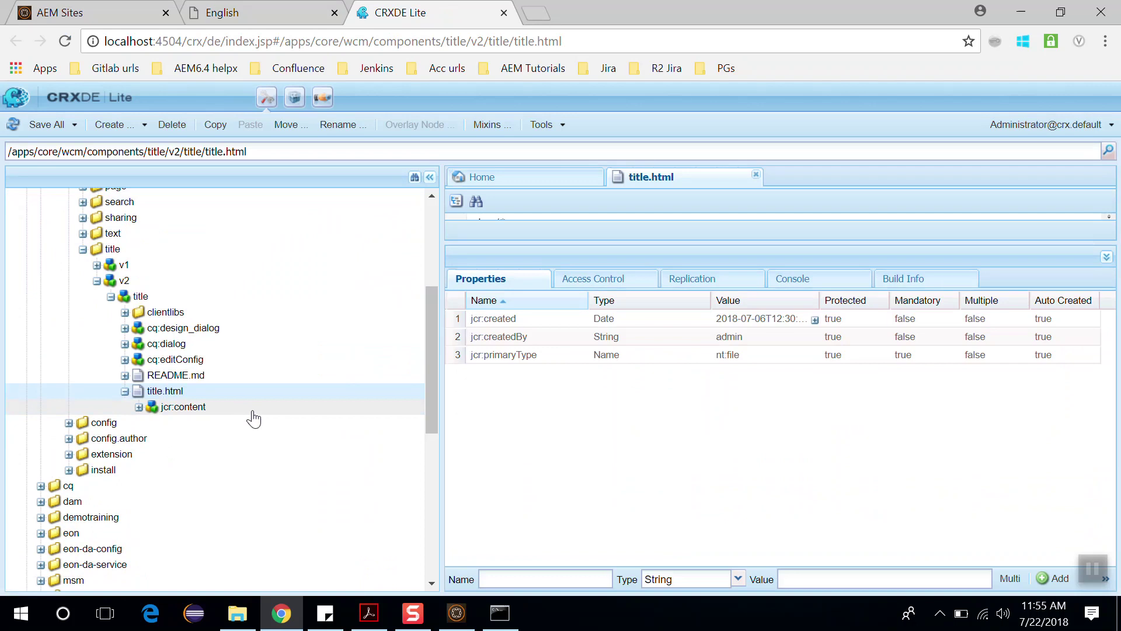
Step: Switch windows back toward File Explorer with Alt+Tab
{"action": "key", "text": "alt+Tab"}
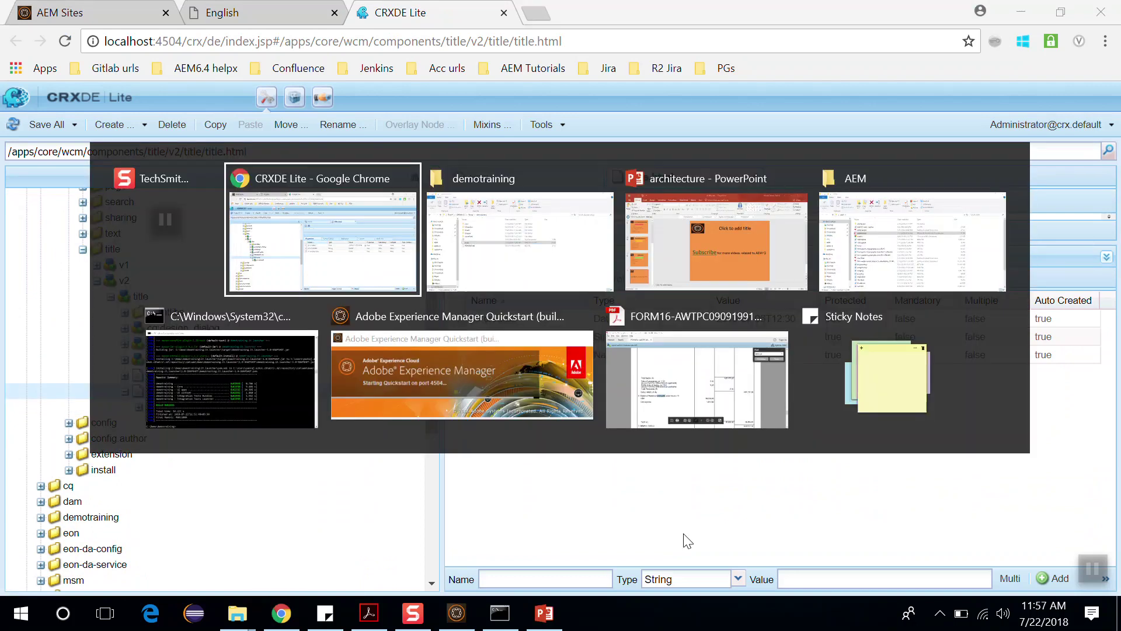
Step: Switch to the demotraining project folder window in File Explorer via Alt+Tab
{"action": "key", "text": "Tab"}
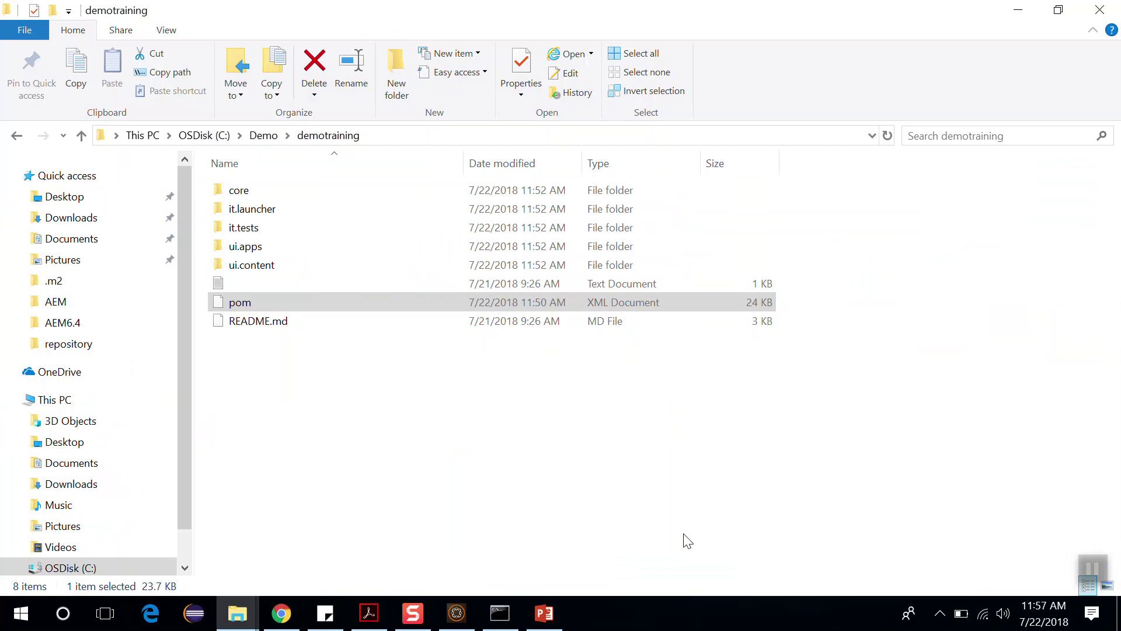